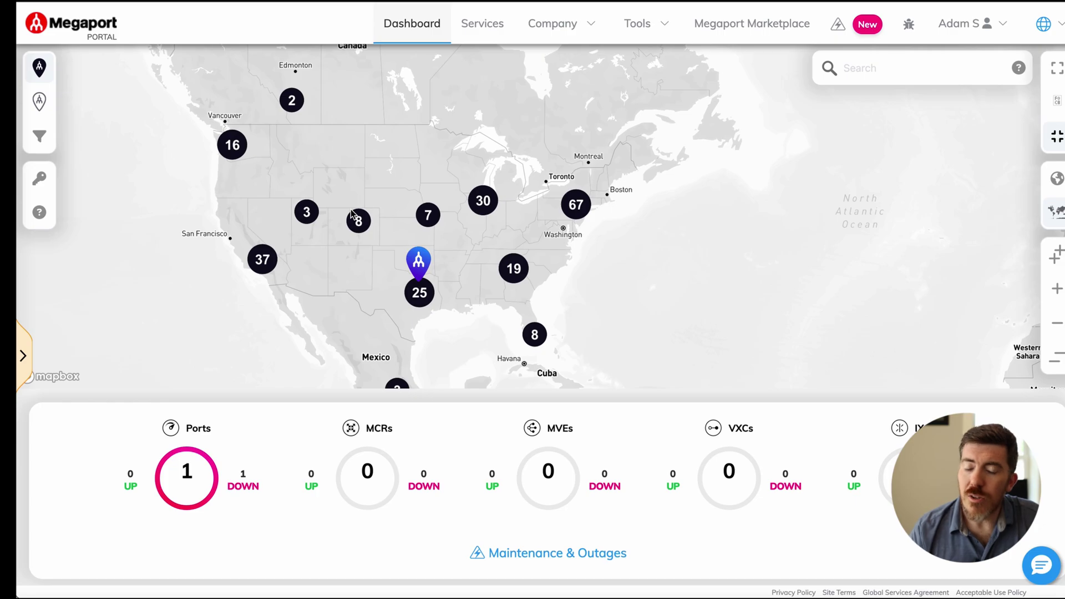
# Step: Start designing a new port from the Services list
pyautogui.click(480, 25)
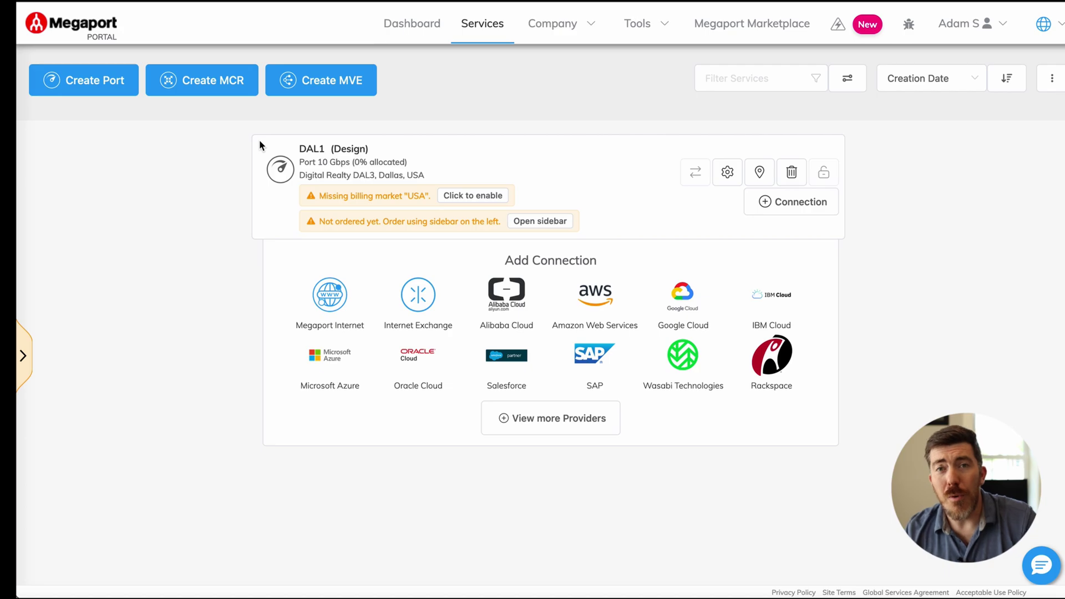
pyautogui.click(96, 81)
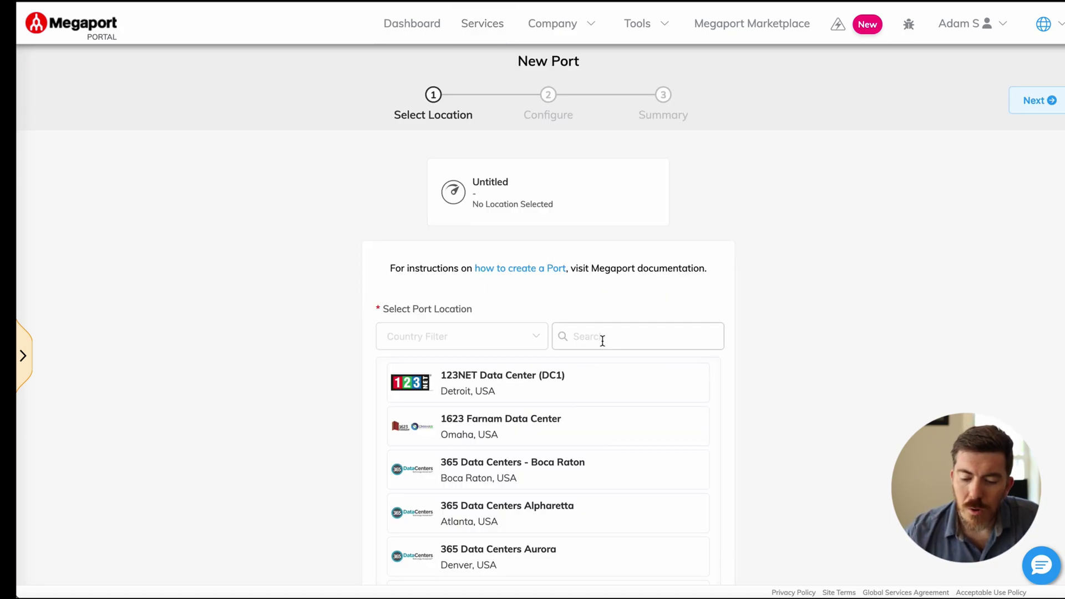
pyautogui.scroll(-3, 604, 373)
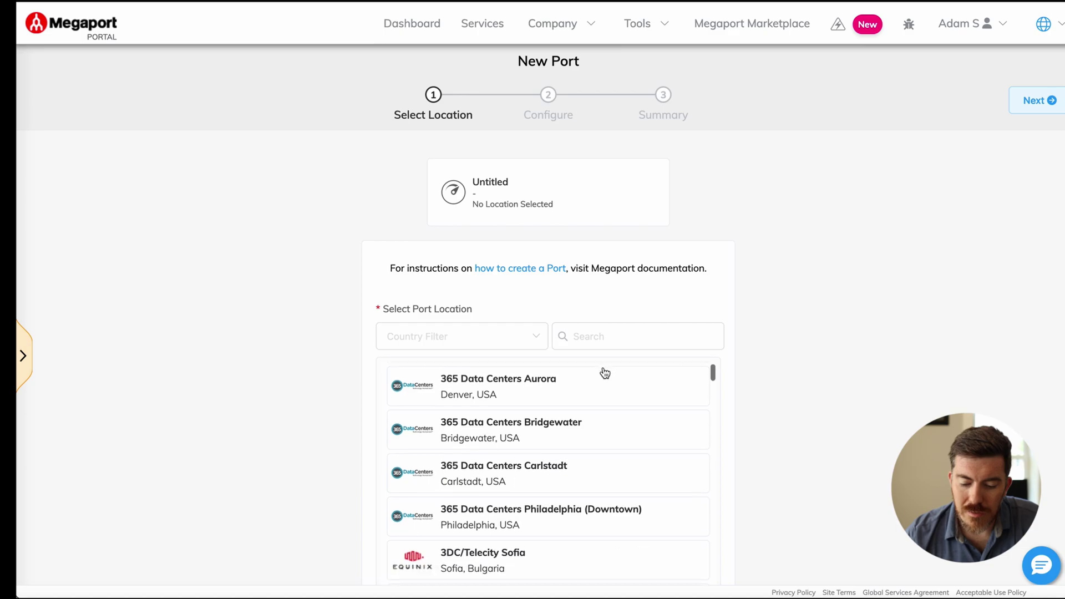
pyautogui.scroll(3, 605, 372)
# Step: Search 'Los An' and choose Digital Realty LOS1 as the port location
pyautogui.click(590, 337)
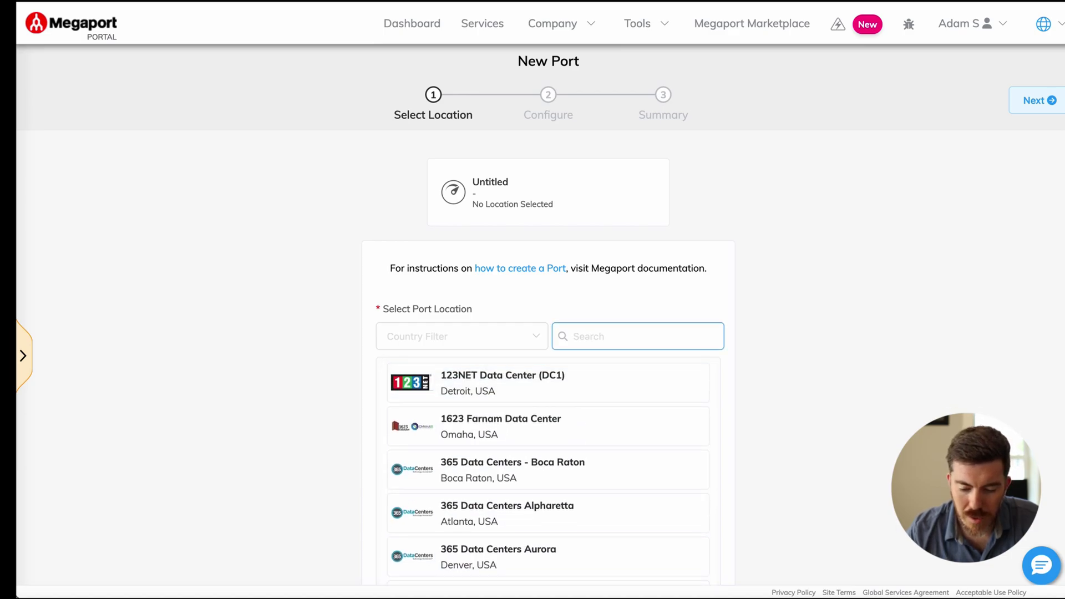
pyautogui.write('Los An')
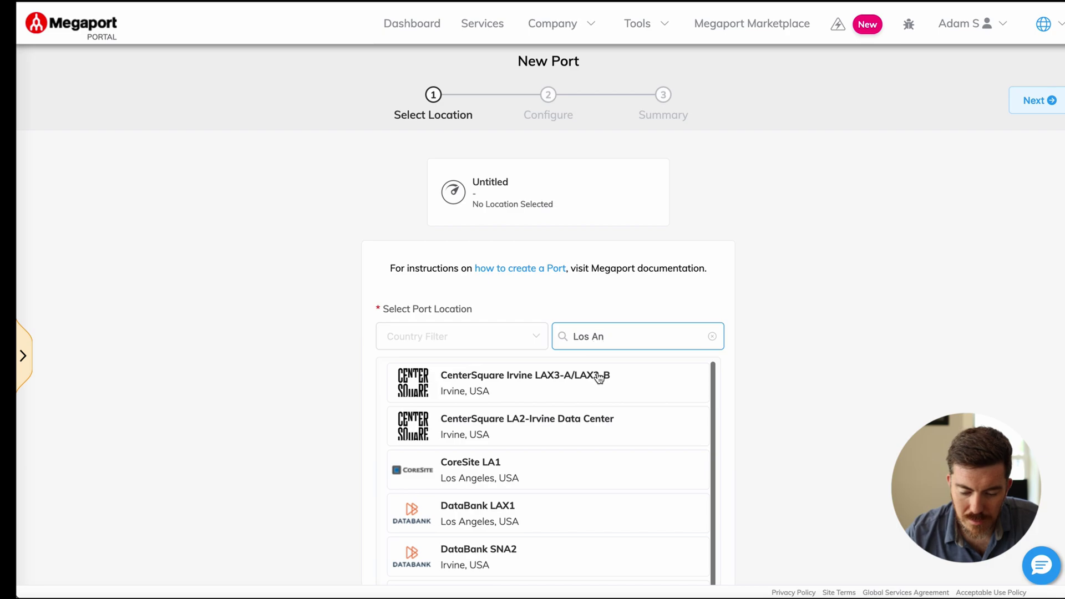
pyautogui.scroll(-1, 584, 441)
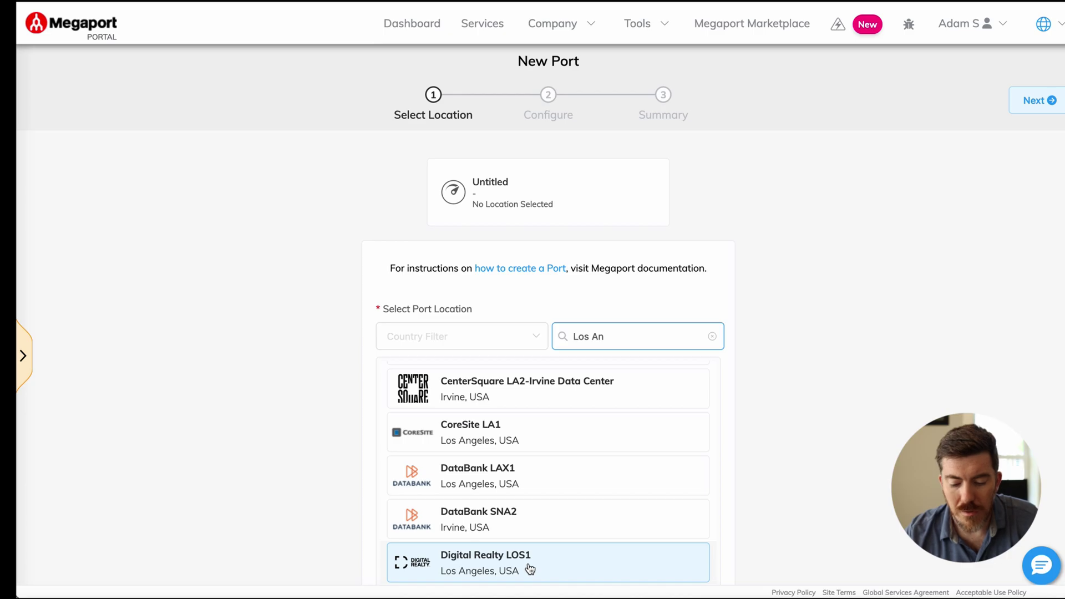
pyautogui.click(530, 569)
pyautogui.scroll(-3, 737, 328)
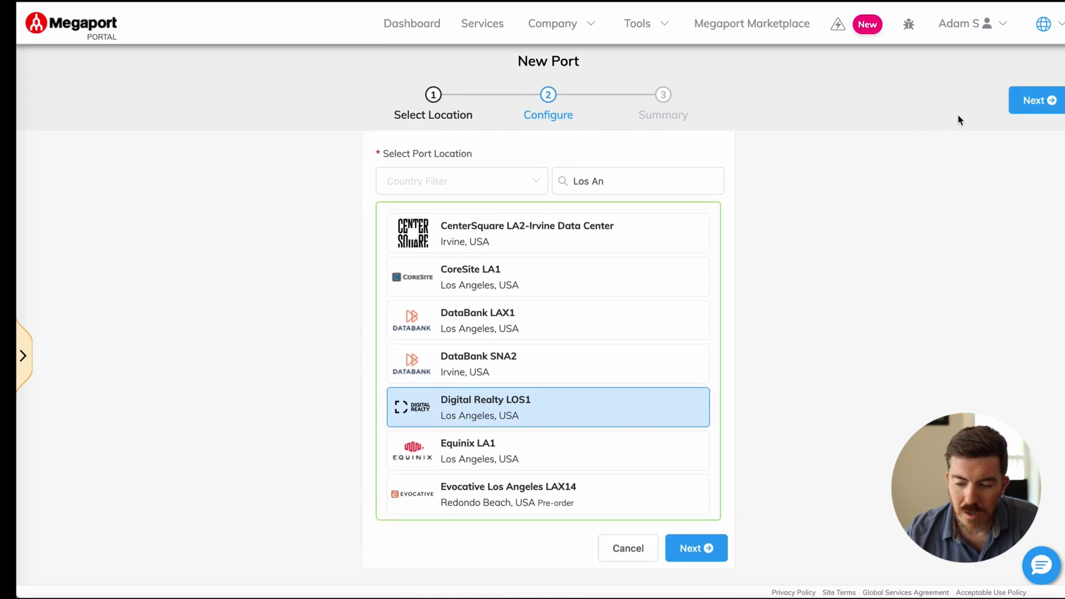
# Step: Set the port speed to 10 Gbps and name the port LA1
pyautogui.click(1036, 101)
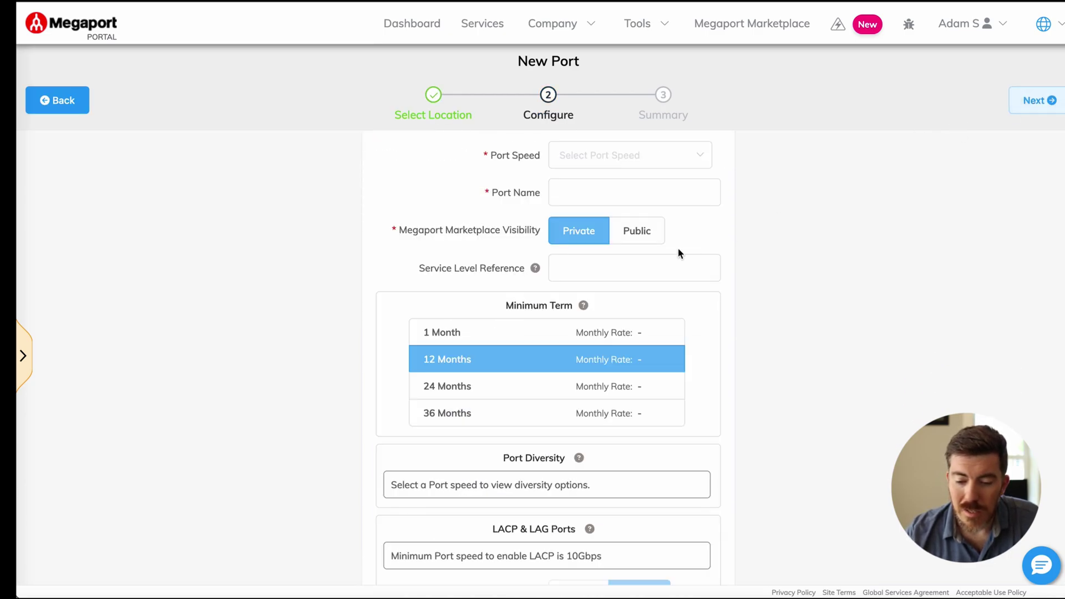
pyautogui.click(643, 164)
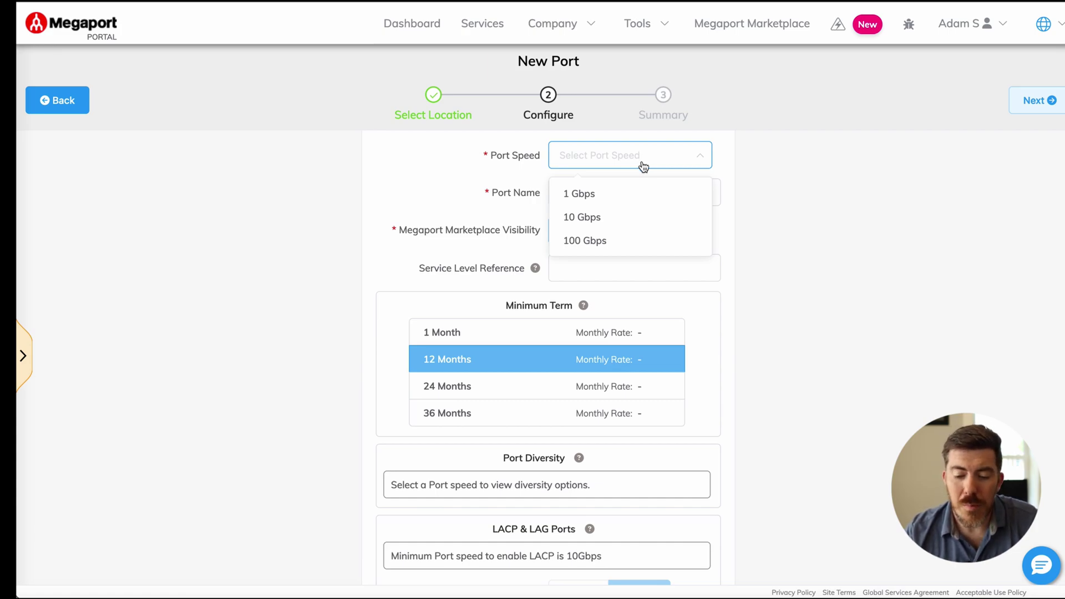
pyautogui.click(620, 217)
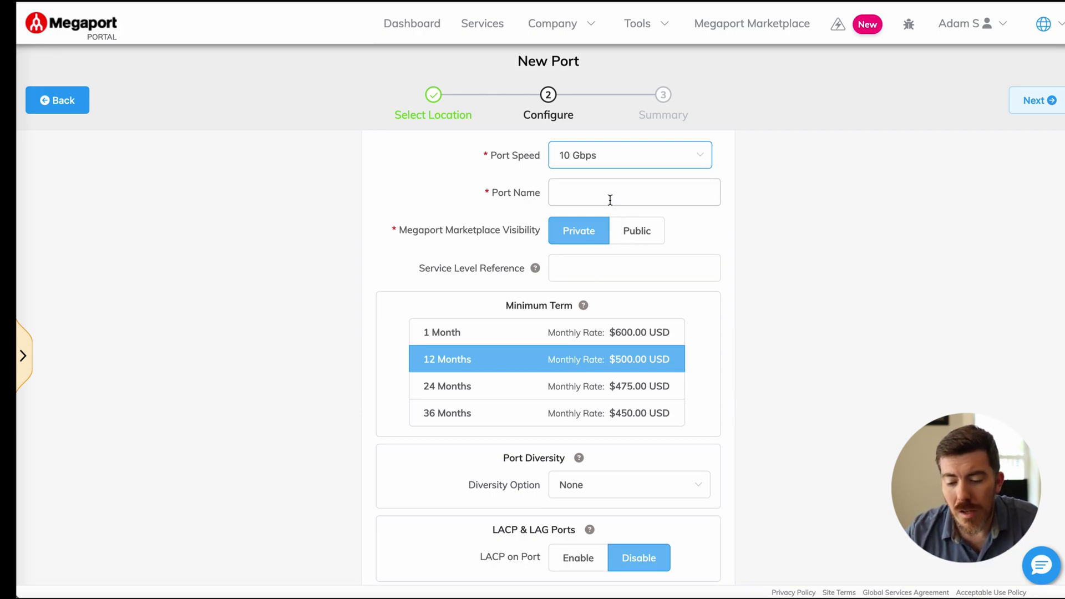
pyautogui.click(607, 196)
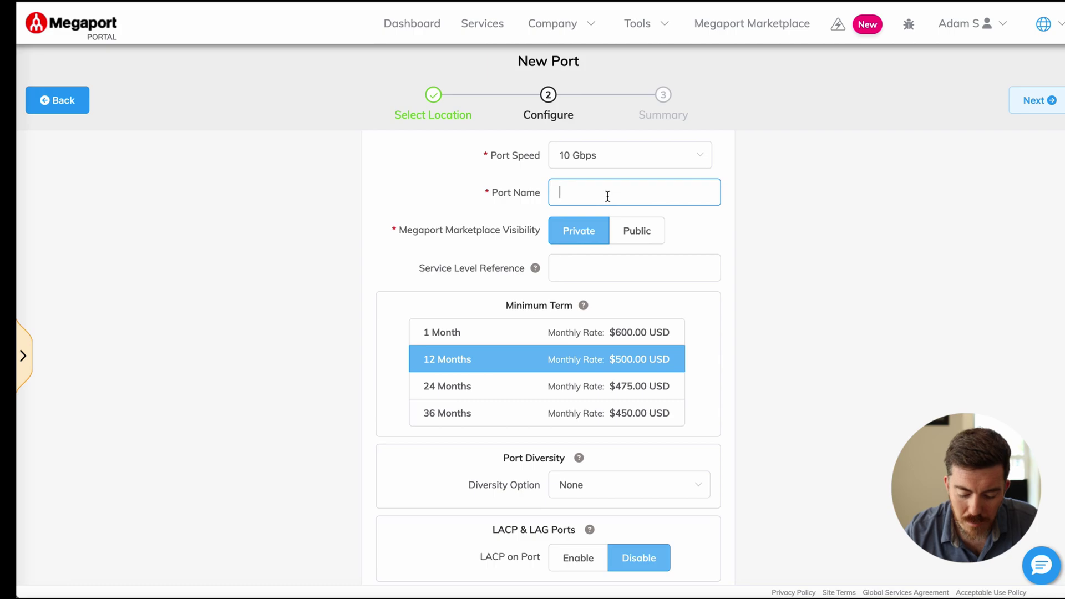
pyautogui.write('LA1')
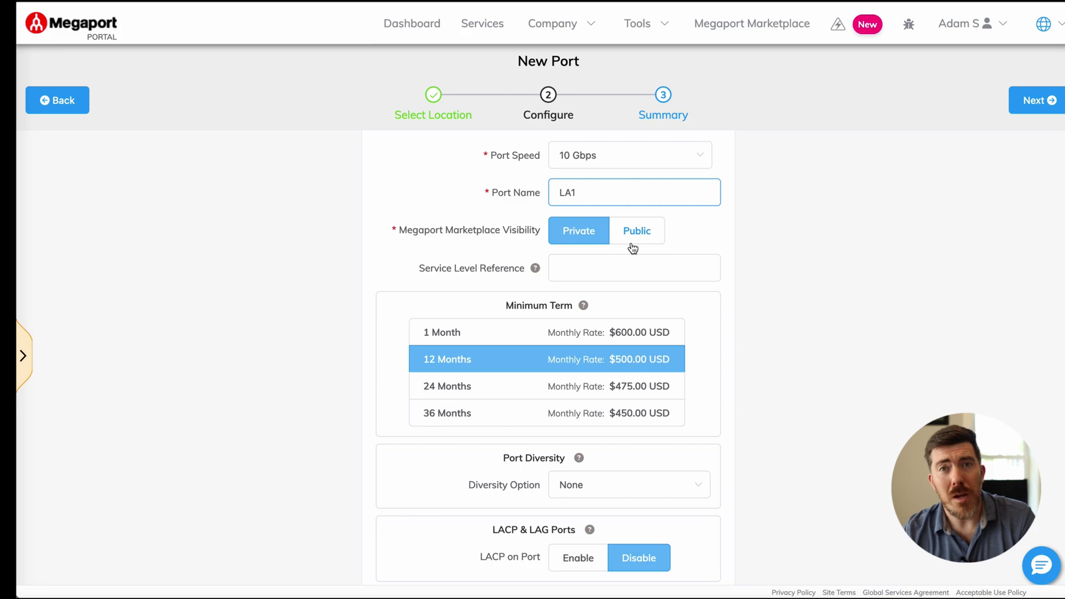
# Step: Keep the port private, pick a 36-month term, and leave diversity at None
pyautogui.click(634, 244)
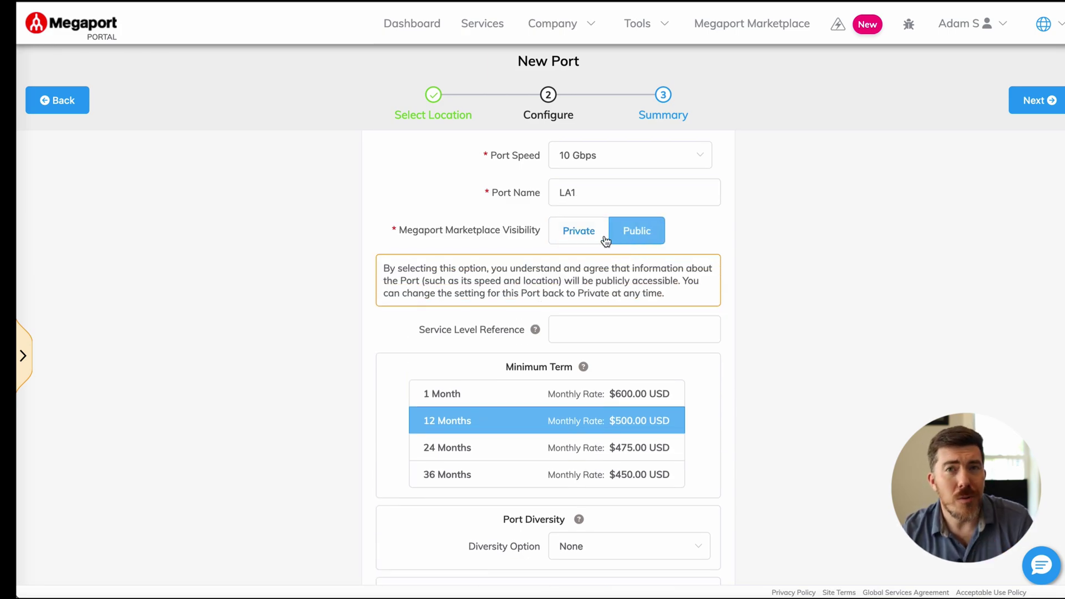
pyautogui.click(605, 241)
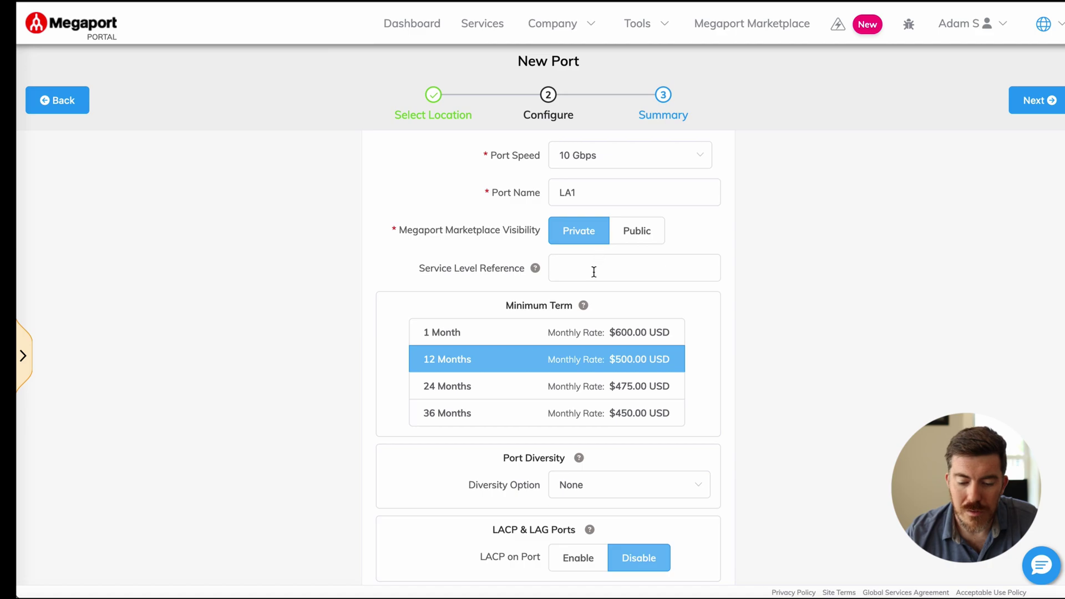
pyautogui.click(594, 273)
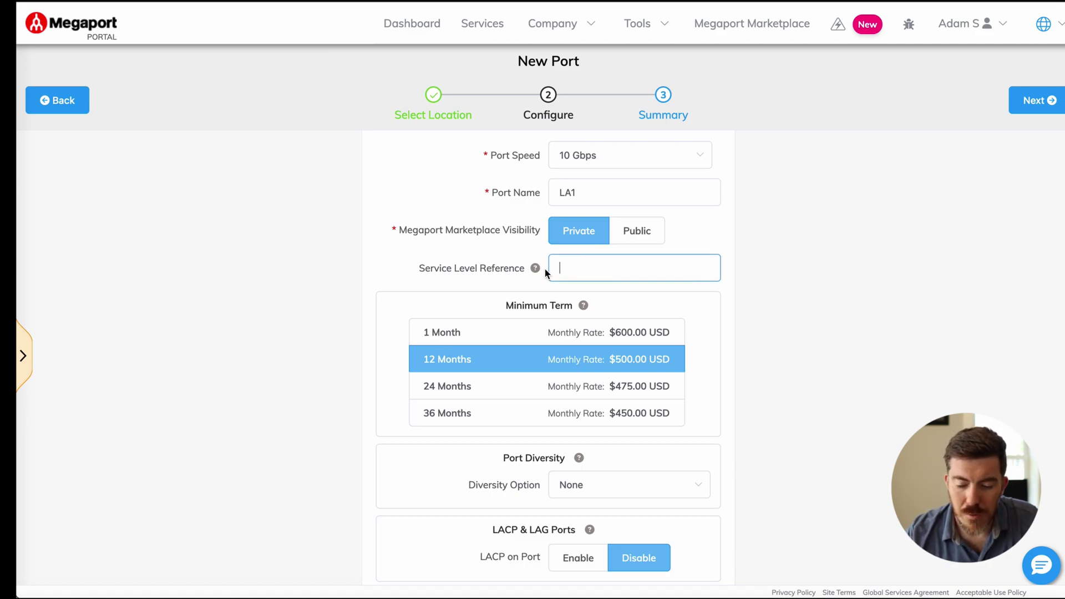
pyautogui.scroll(-1, 564, 271)
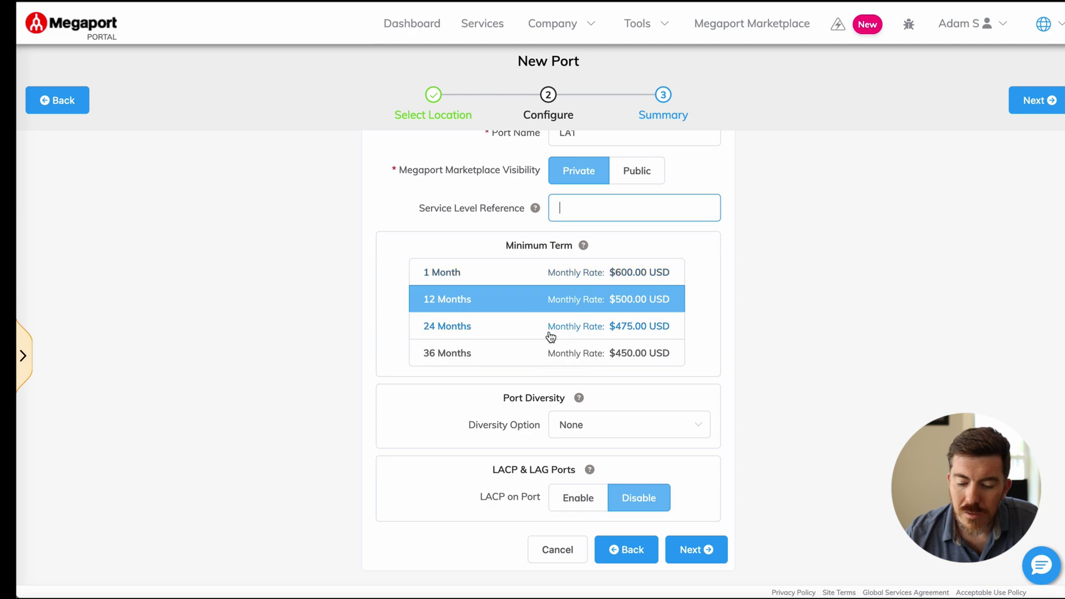
pyautogui.click(526, 356)
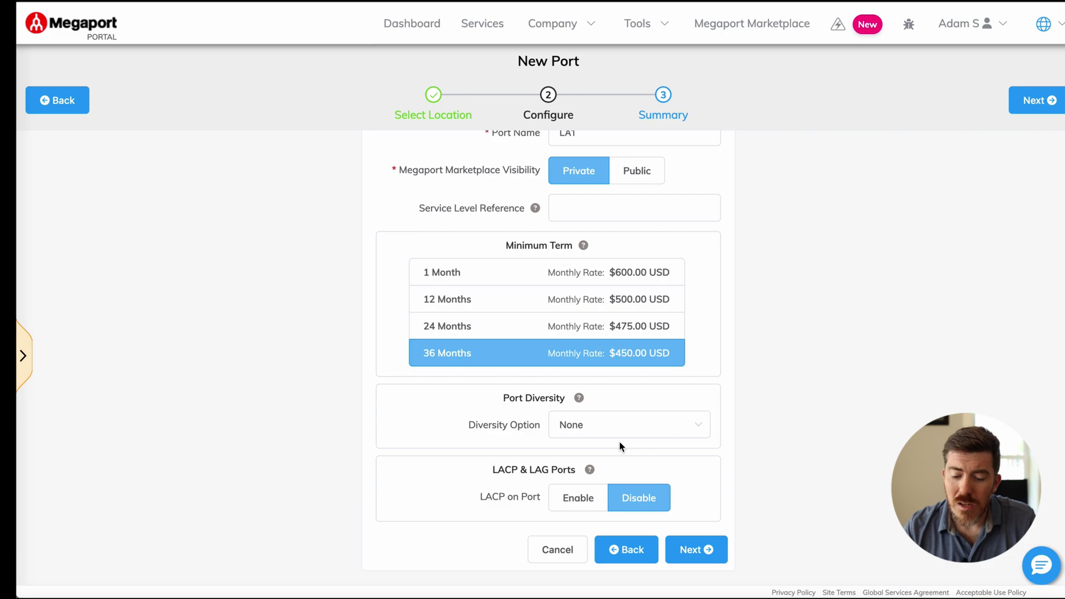
pyautogui.click(619, 433)
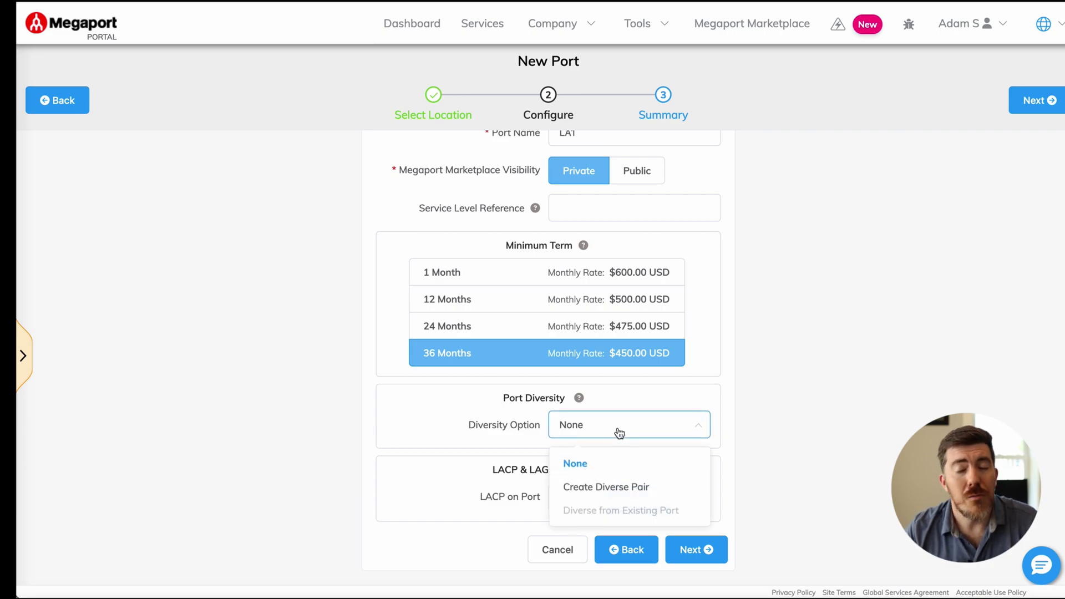
pyautogui.click(643, 399)
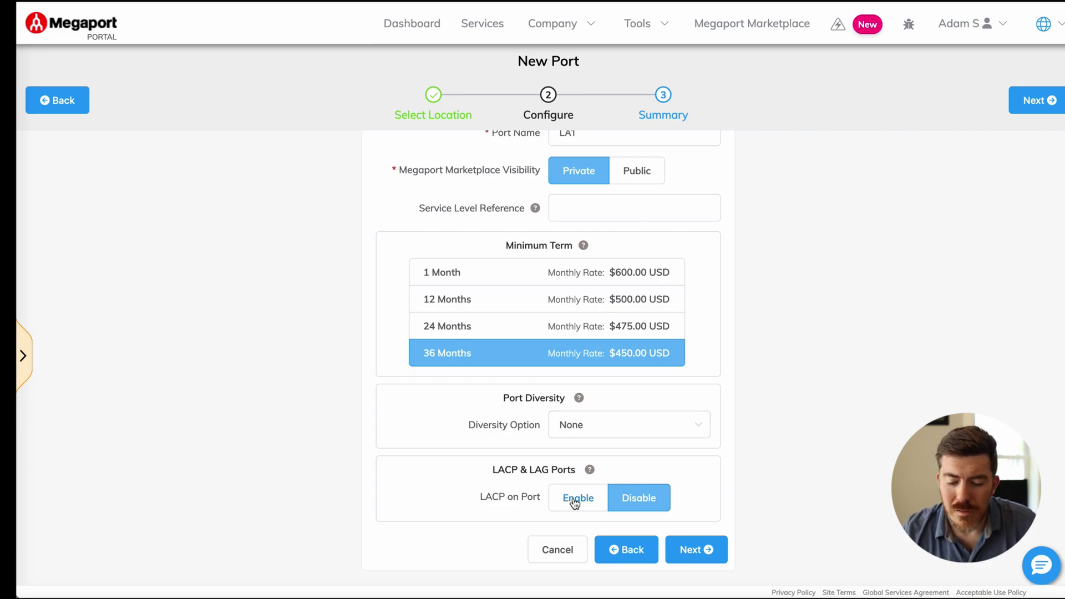
# Step: Review the 10 Gbps LA1 port summary and add it to the Services list
pyautogui.click(708, 552)
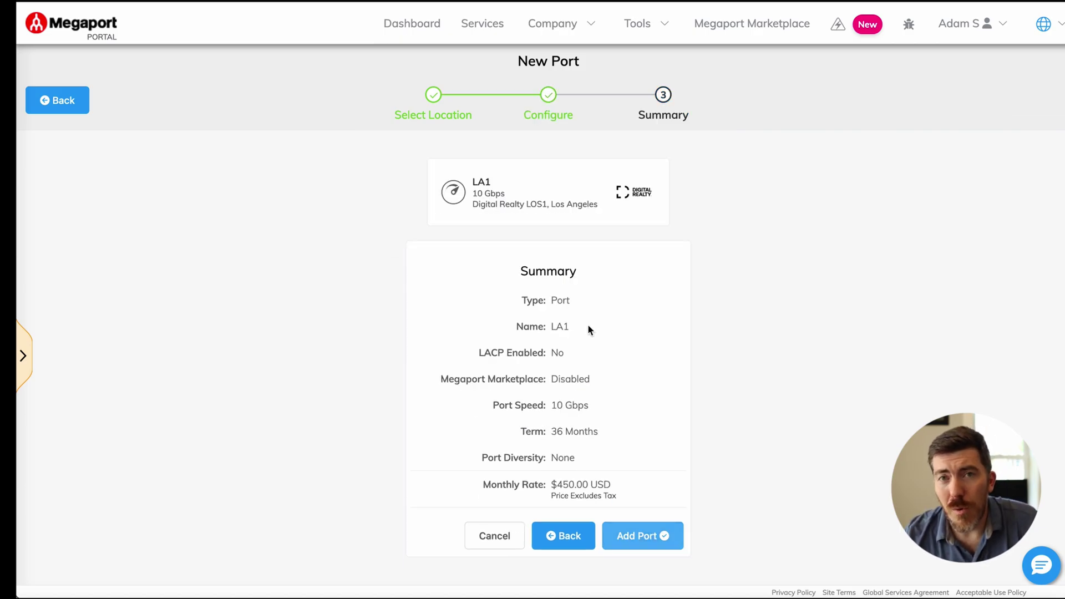
pyautogui.click(639, 534)
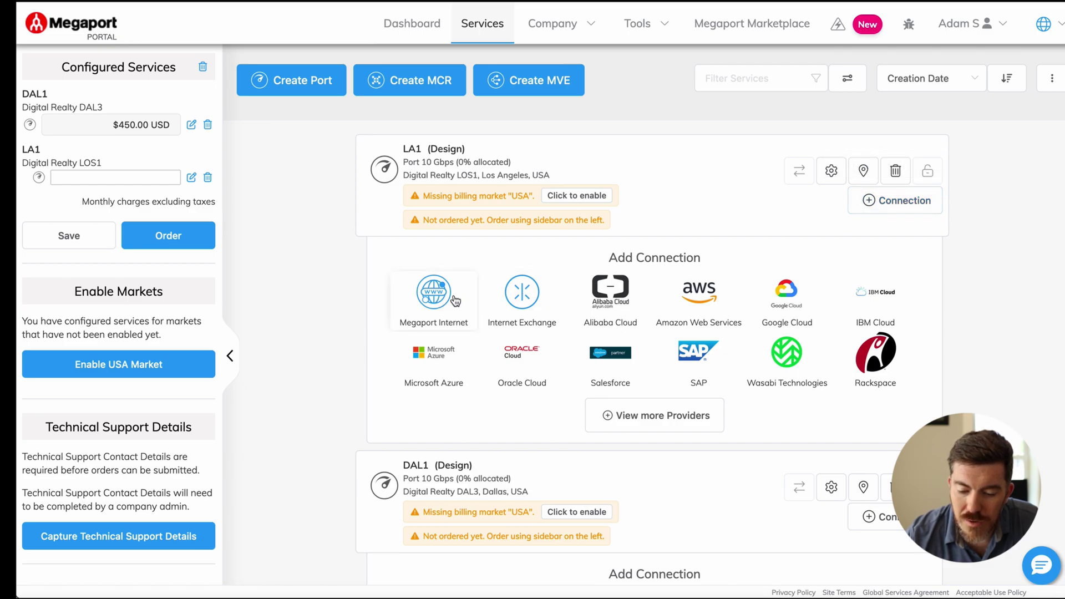
# Step: Start an IX connection on LA1 and choose Los Angeles MegaIX as the exchange
pyautogui.click(520, 300)
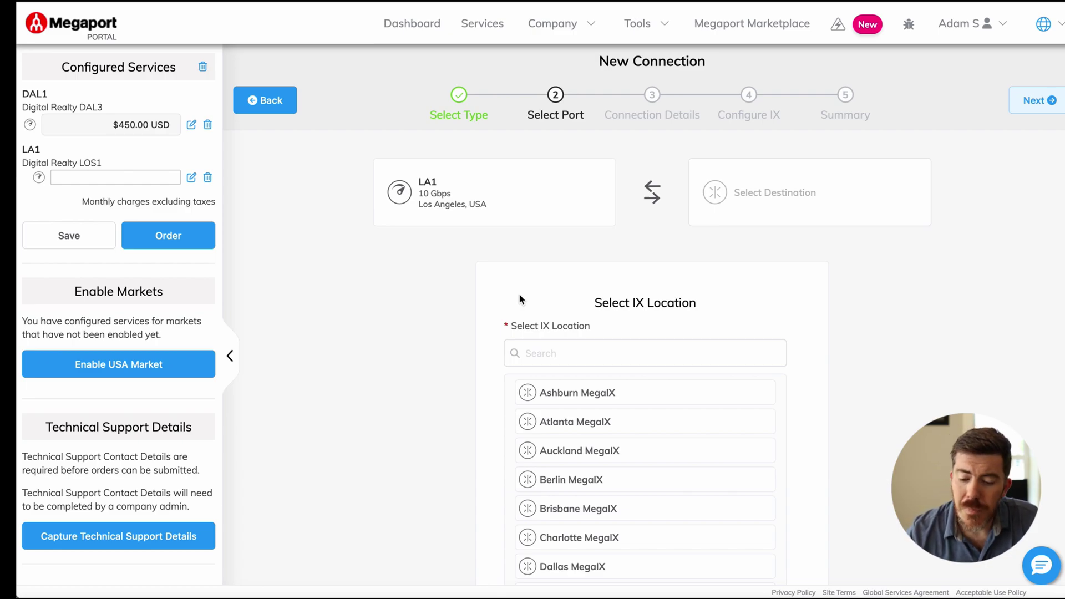
pyautogui.click(556, 349)
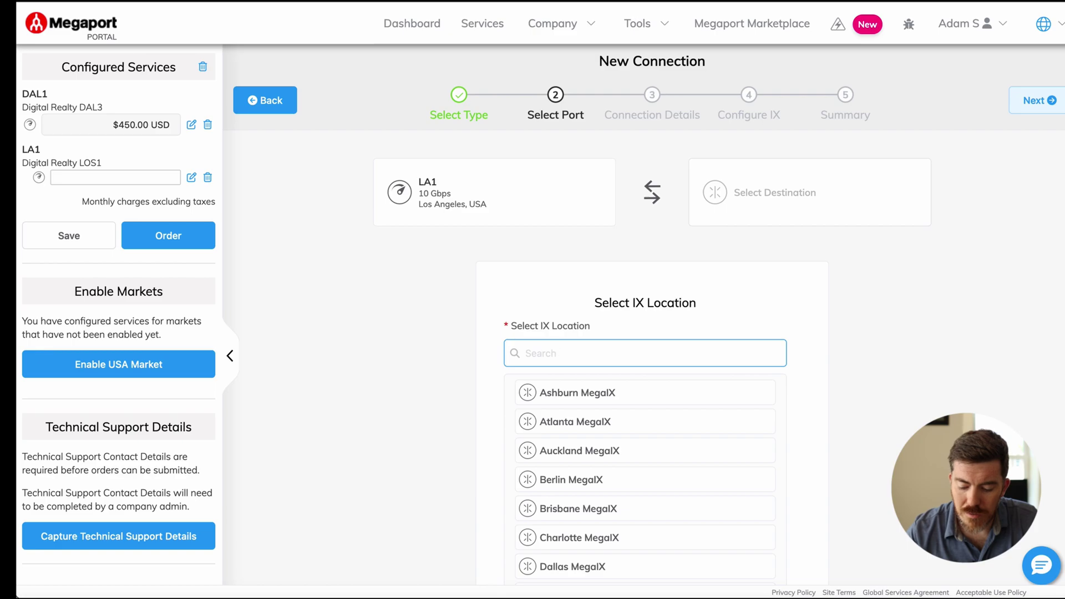
pyautogui.write('Los An')
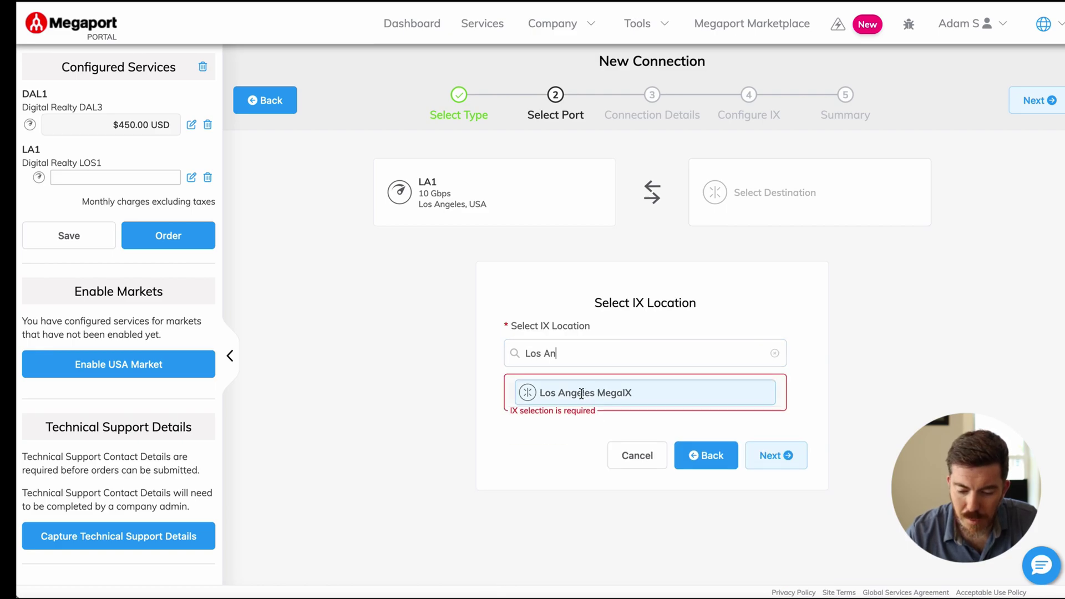
pyautogui.click(580, 394)
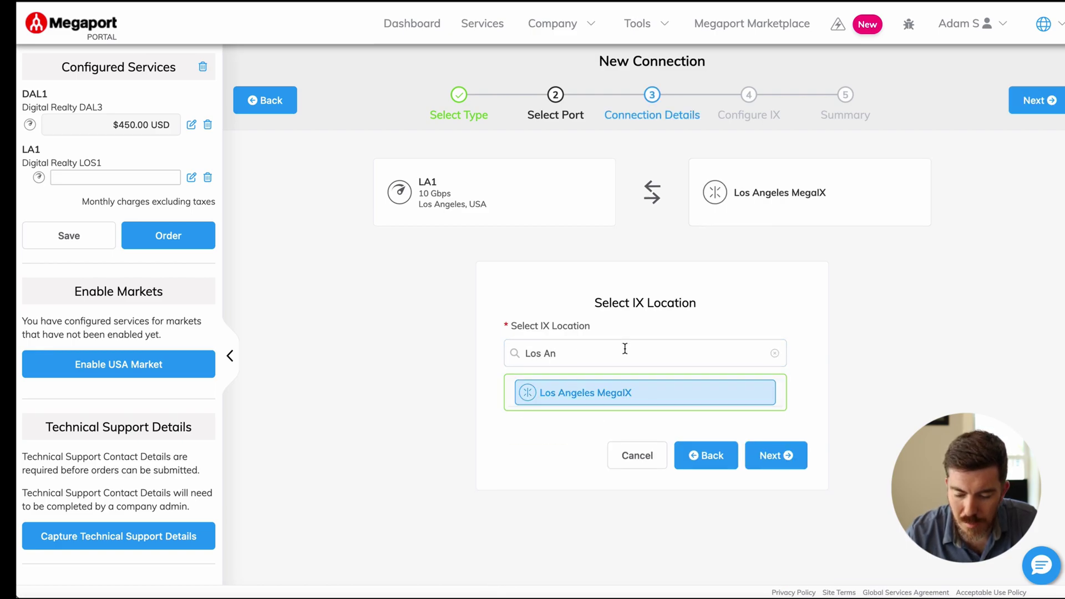
# Step: Name the IX connection 'LA IX Port' with a 10000 Mbps rate limit
pyautogui.click(777, 455)
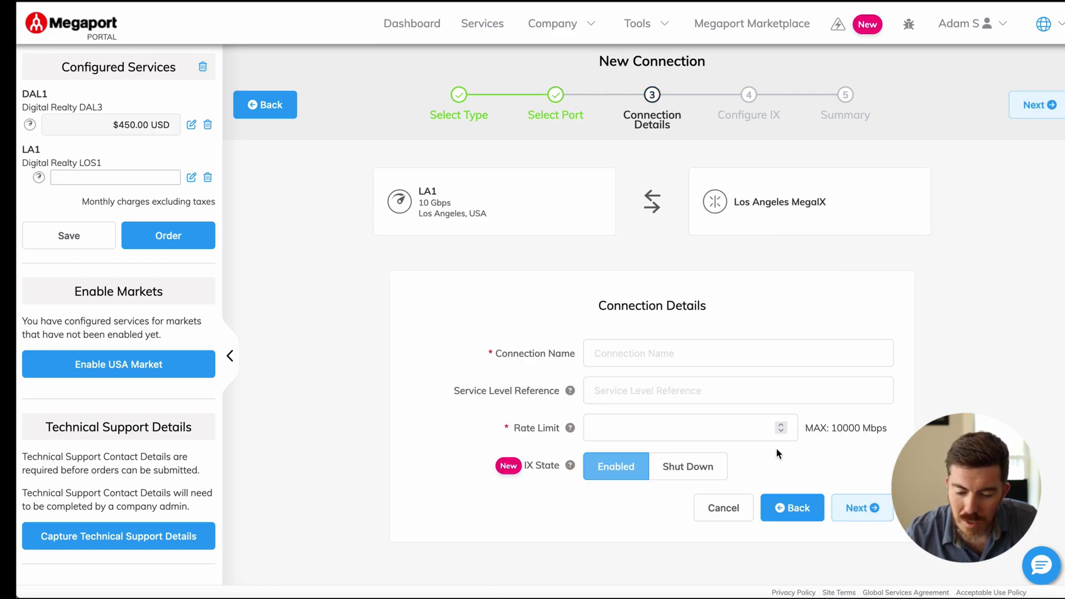
pyautogui.click(633, 345)
pyautogui.write('LA')
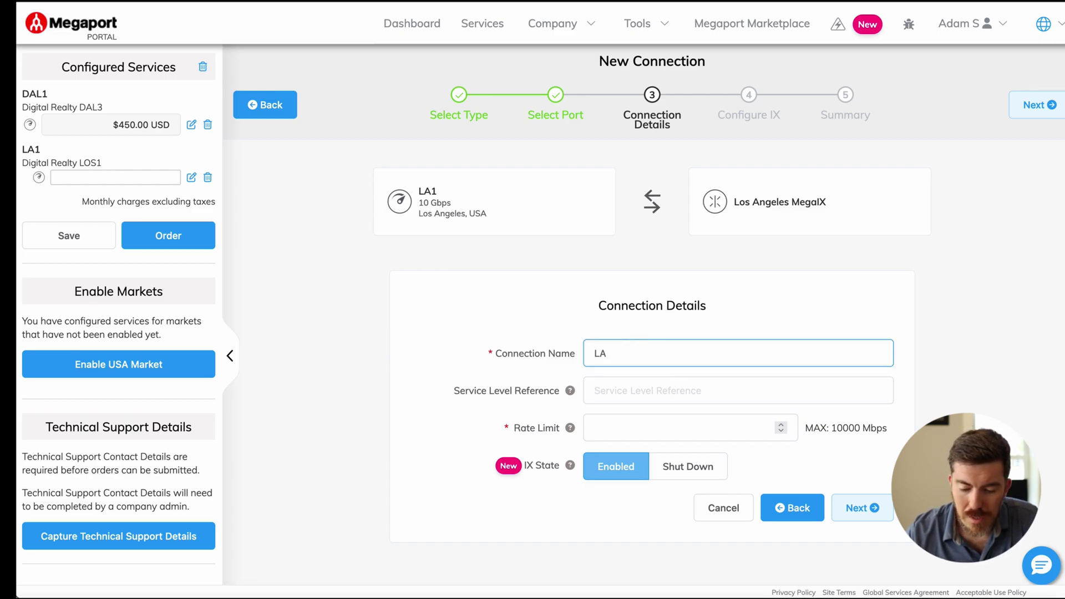
pyautogui.write(' IX Port')
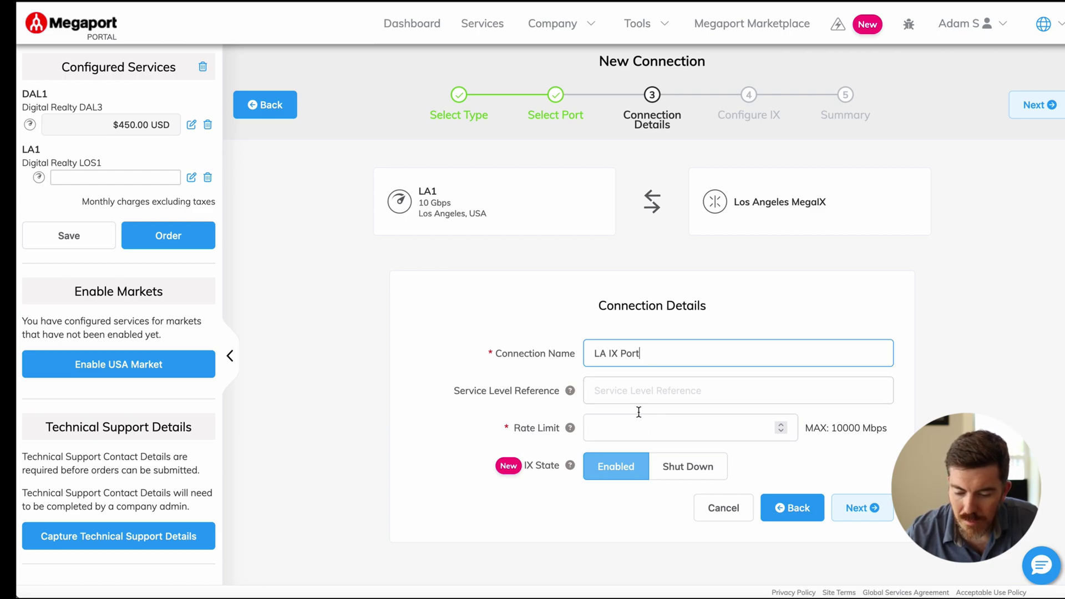
pyautogui.click(638, 431)
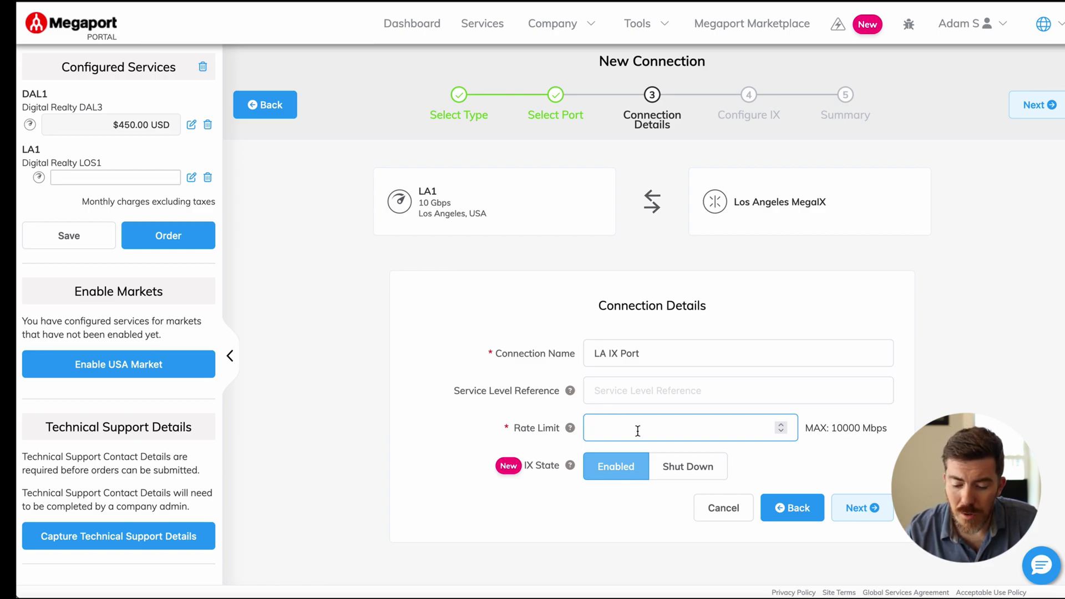
pyautogui.write('10000')
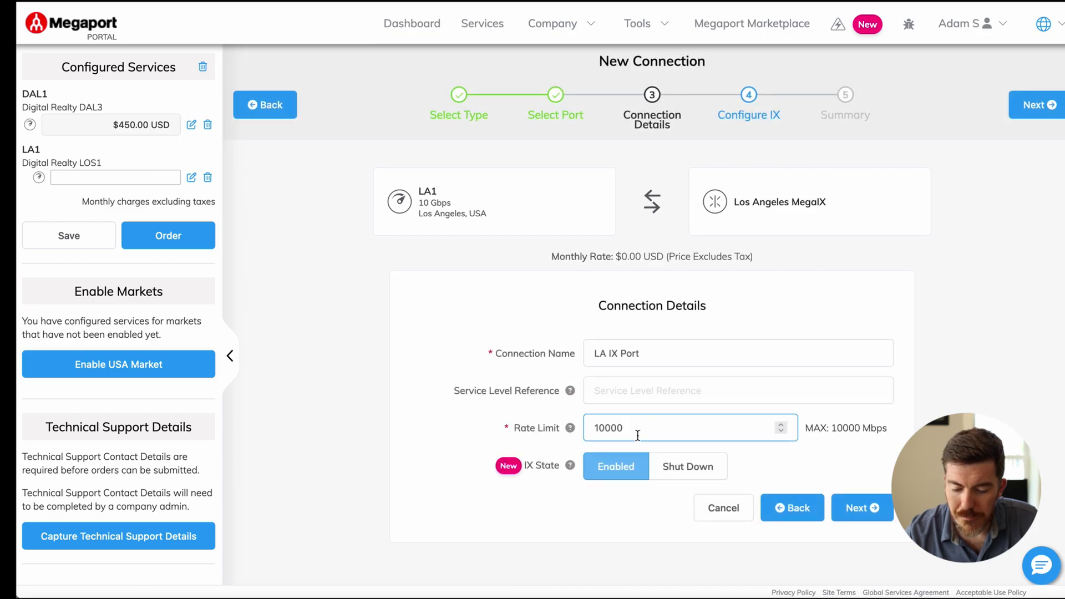
# Step: Leave Untag off, set preferred VLAN 1000 and ASN 63375 for the IX
pyautogui.click(852, 513)
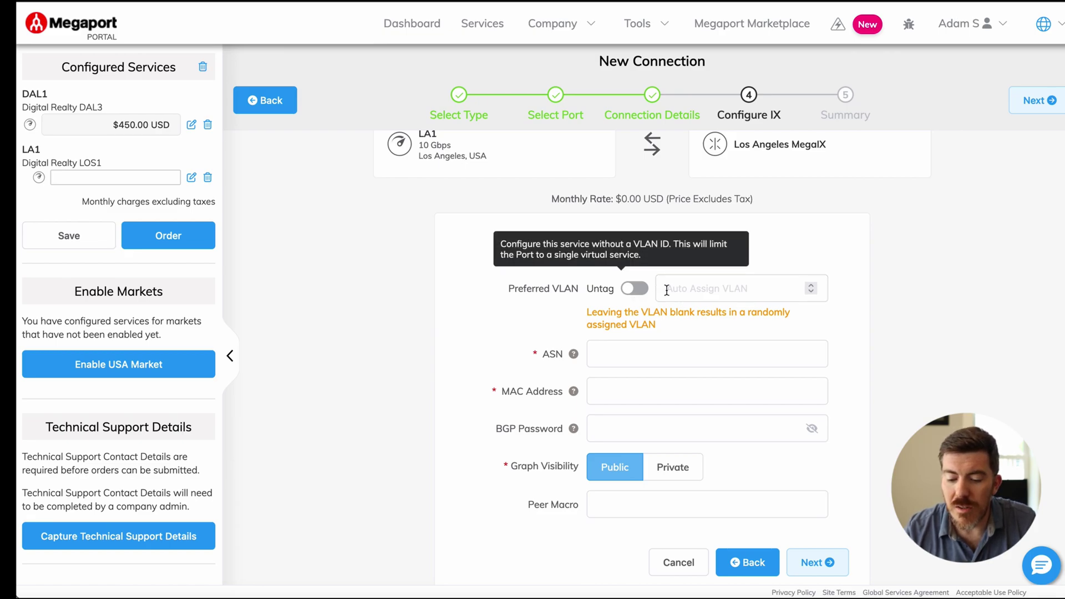
pyautogui.click(637, 295)
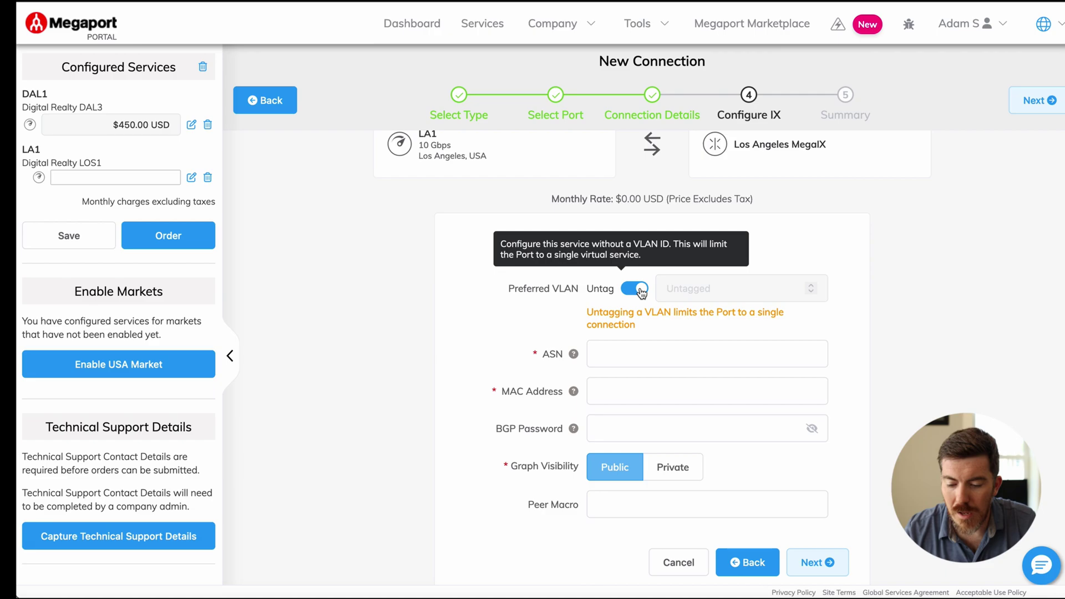
pyautogui.click(636, 289)
pyautogui.click(674, 287)
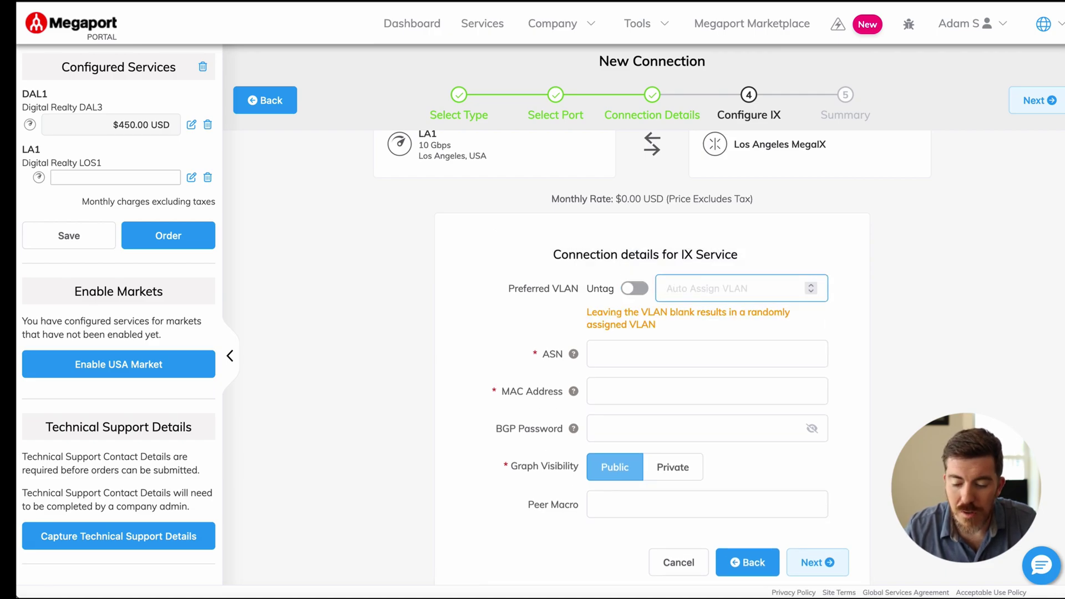
pyautogui.write('1000')
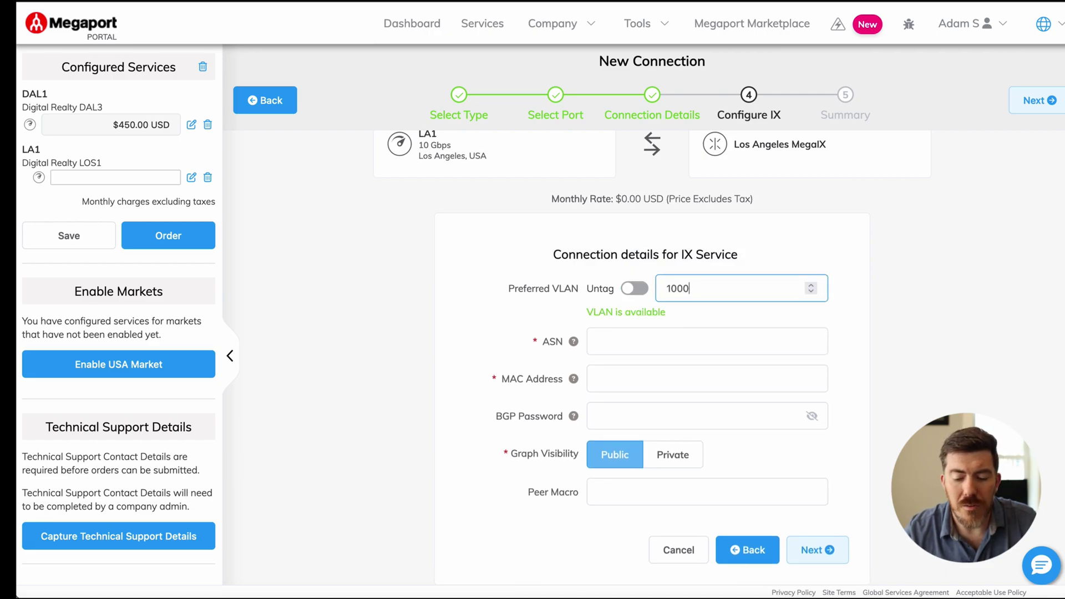
pyautogui.click(666, 337)
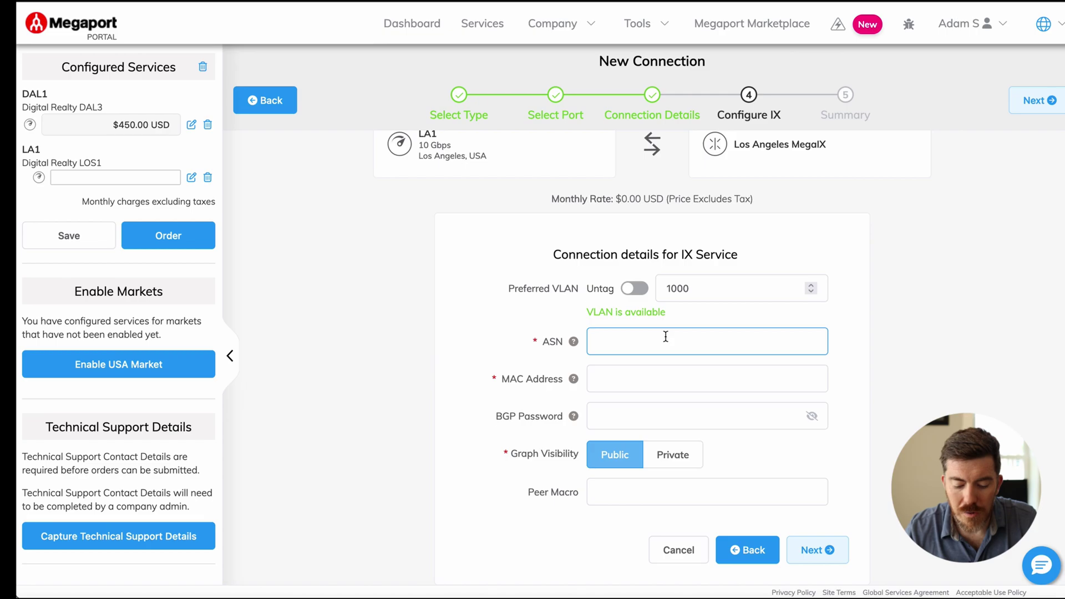
pyautogui.write('63375')
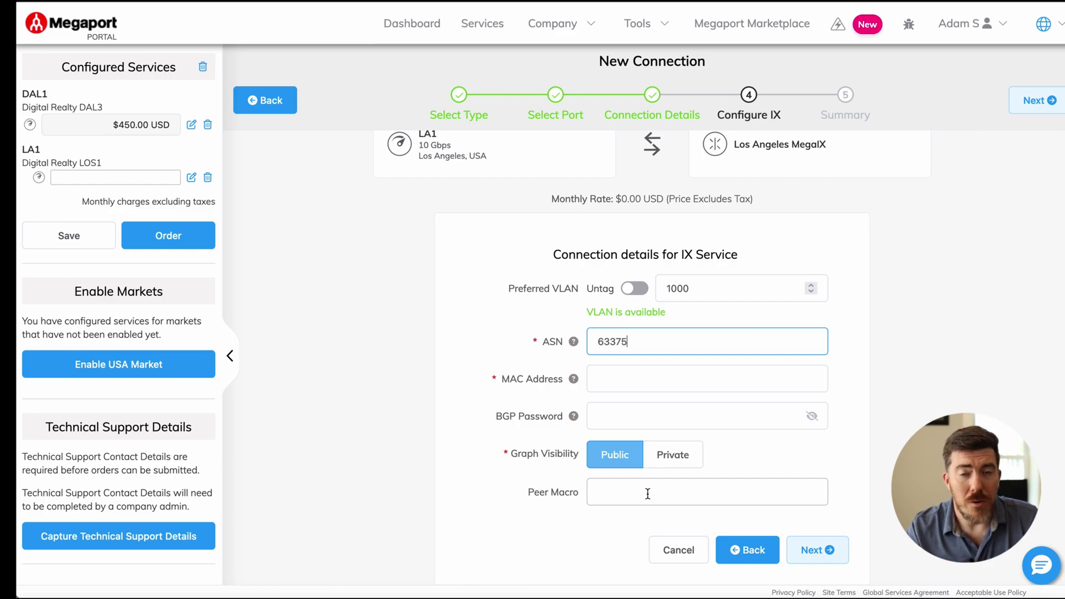
# Step: On the router, configure subinterface gi 0/0/1.1000 with dot1Q encapsulation VLAN 1000
pyautogui.press('super+Tab')
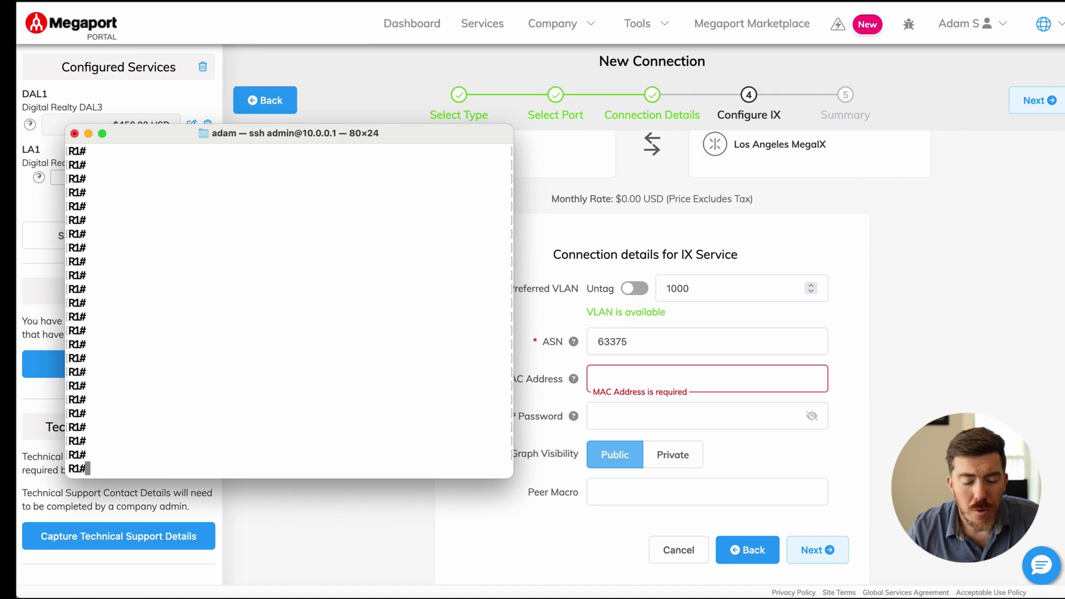
pyautogui.write('show')
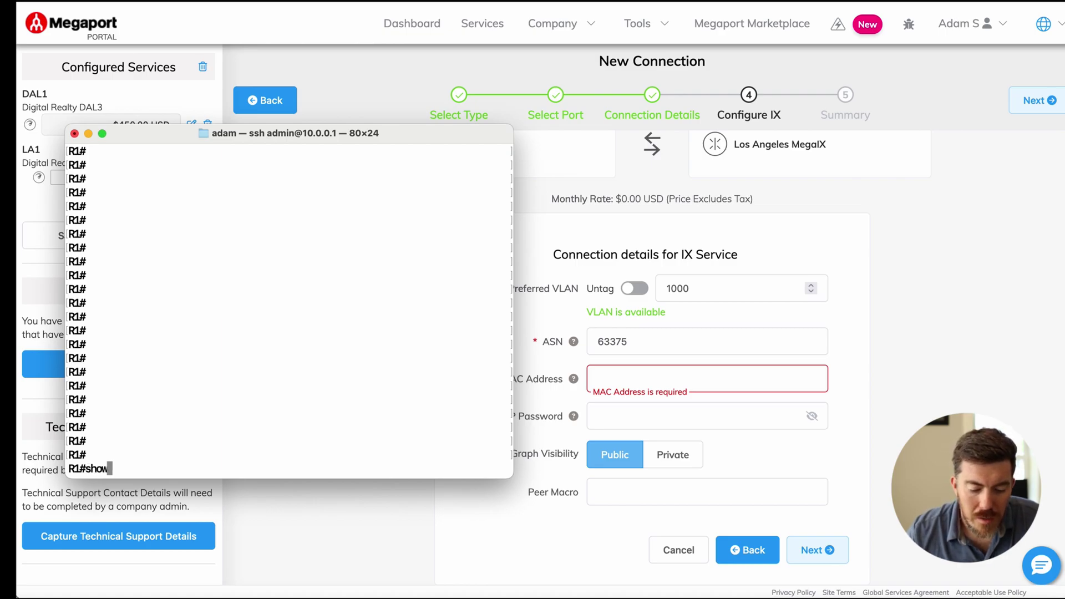
pyautogui.press('BackSpace')
pyautogui.press('BackSpace')
pyautogui.press('BackSpace')
pyautogui.press('BackSpace')
pyautogui.write('conf t')
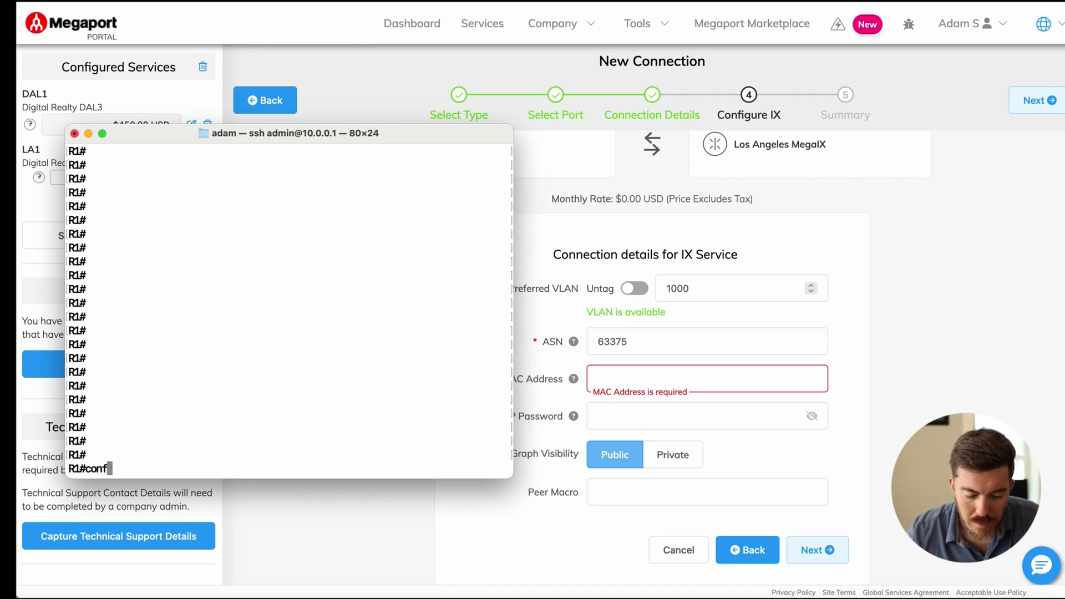
pyautogui.press('Return')
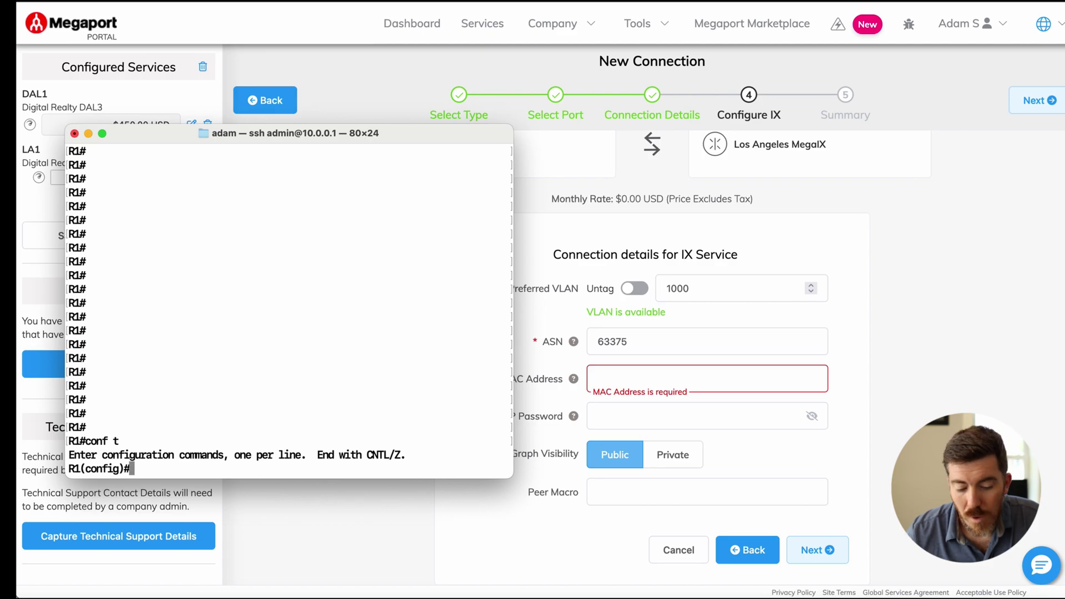
pyautogui.write('int gi ')
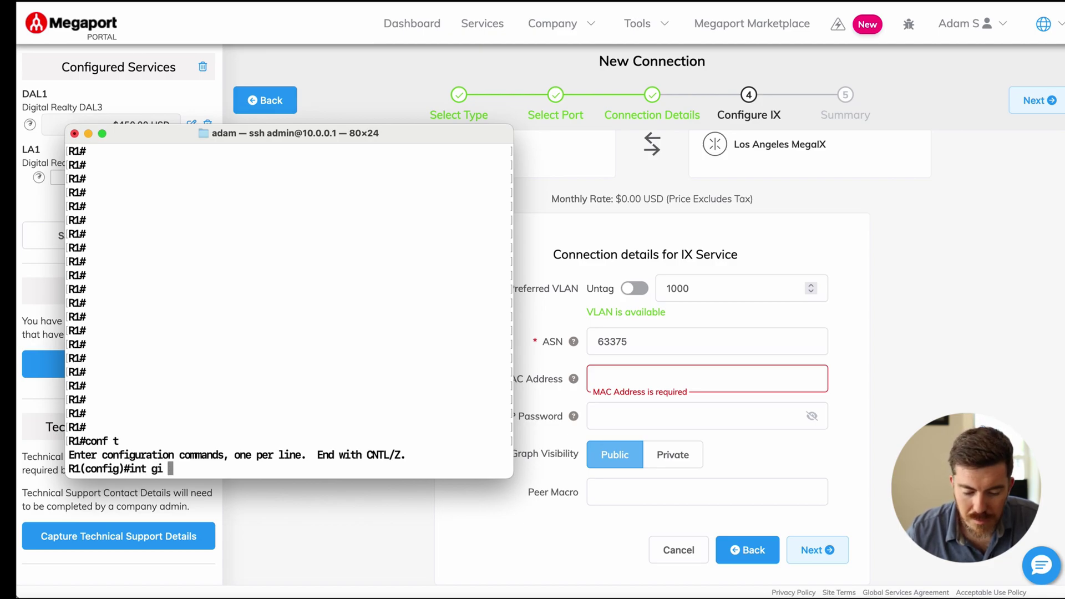
pyautogui.write('0/')
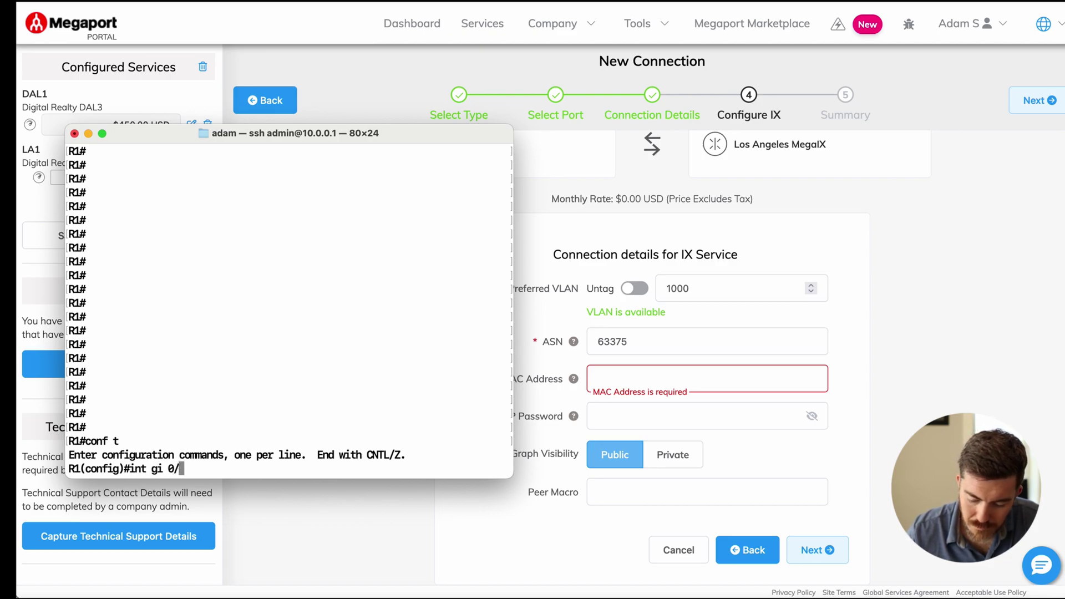
pyautogui.write('0/1.1000')
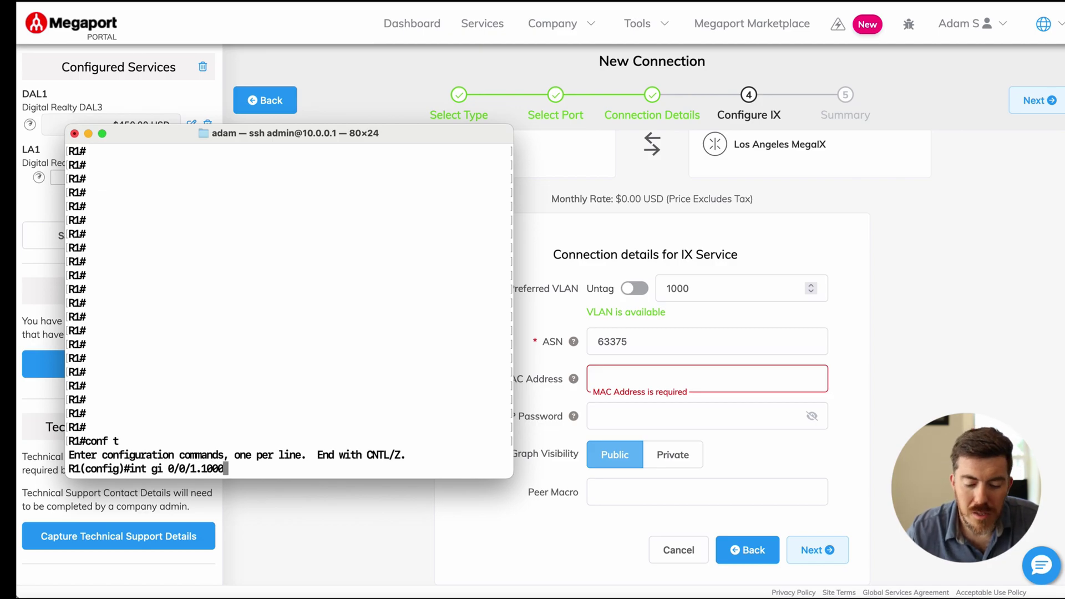
pyautogui.press('Return')
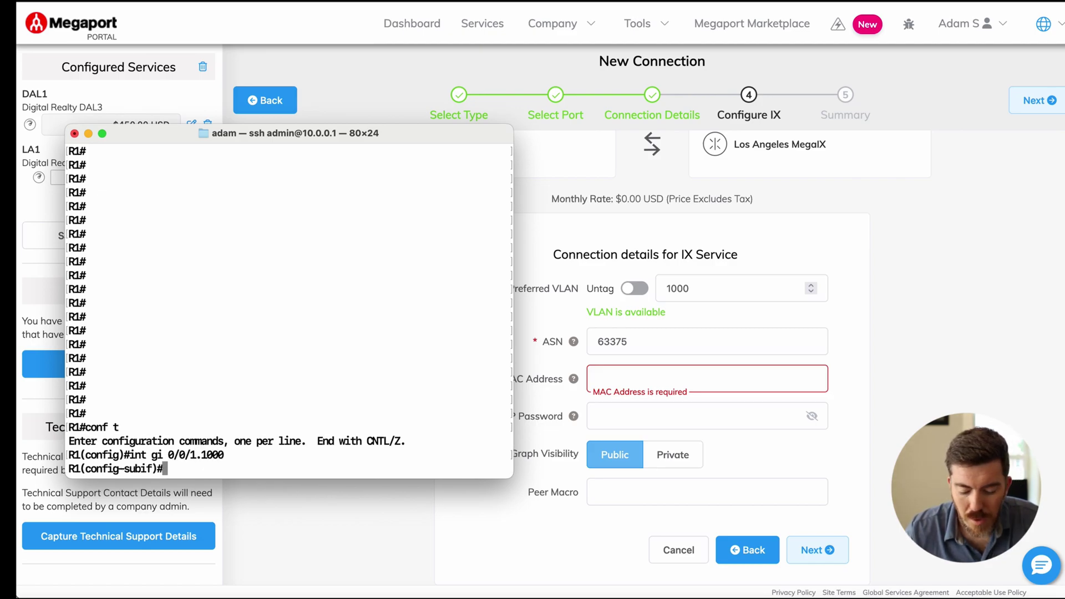
pyautogui.write('en')
pyautogui.press('Tab')
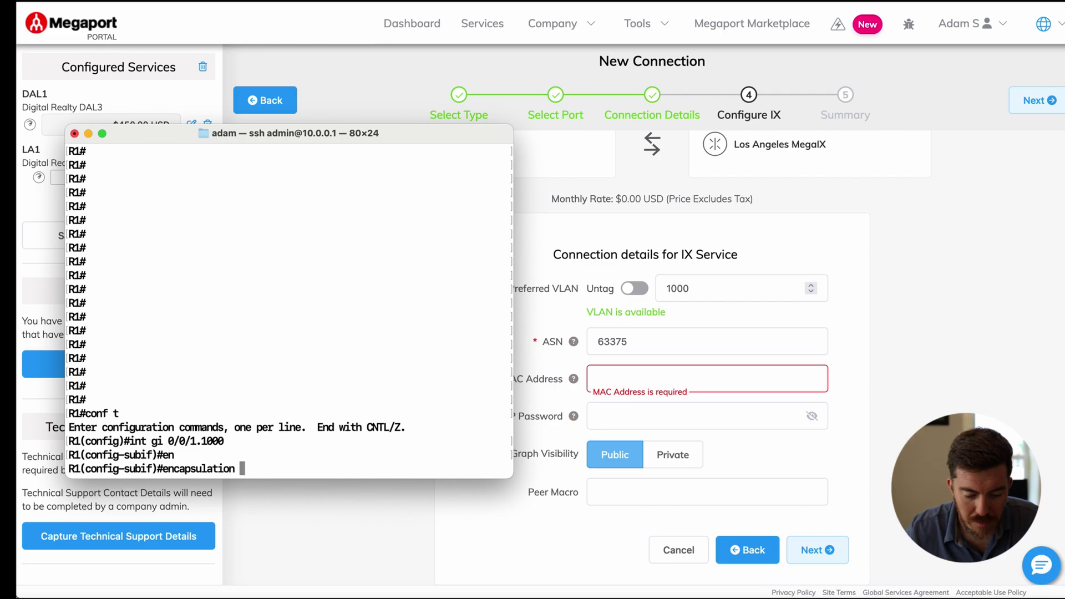
pyautogui.write('dot')
pyautogui.press('Tab')
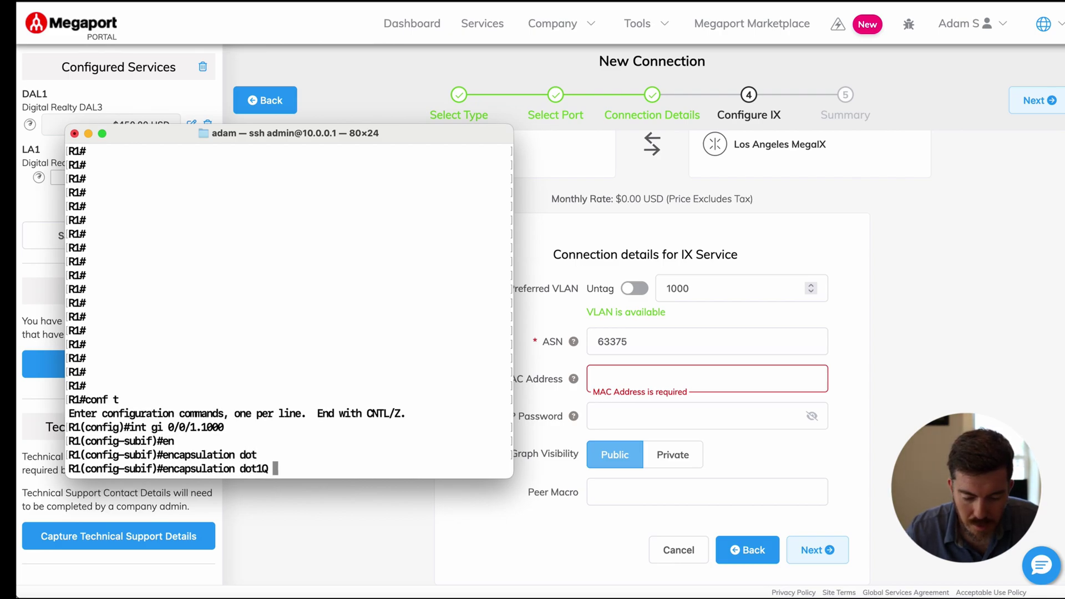
pyautogui.write('1000')
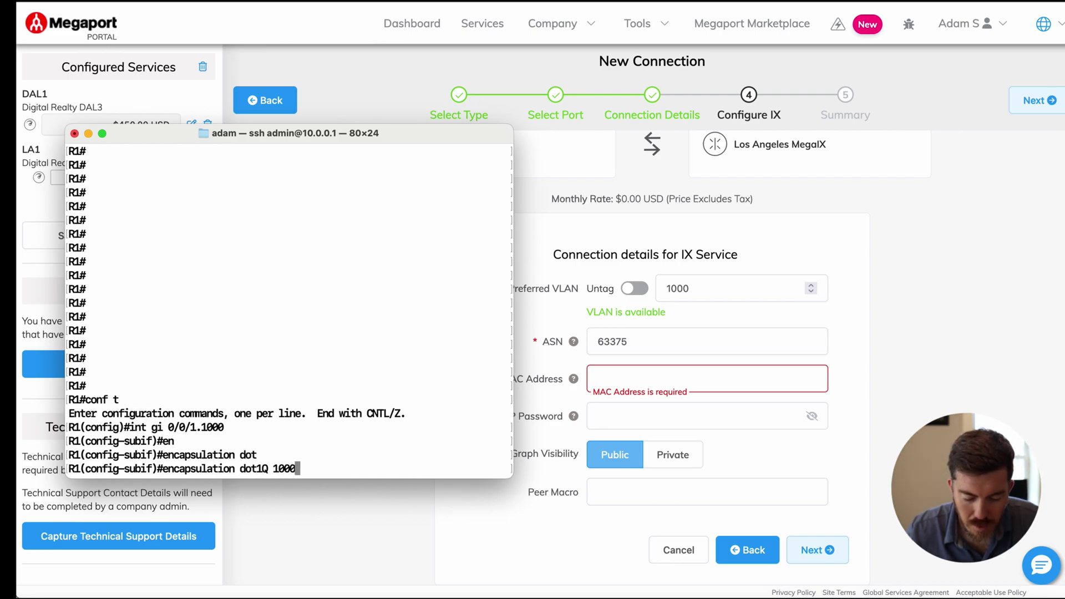
pyautogui.press('Return')
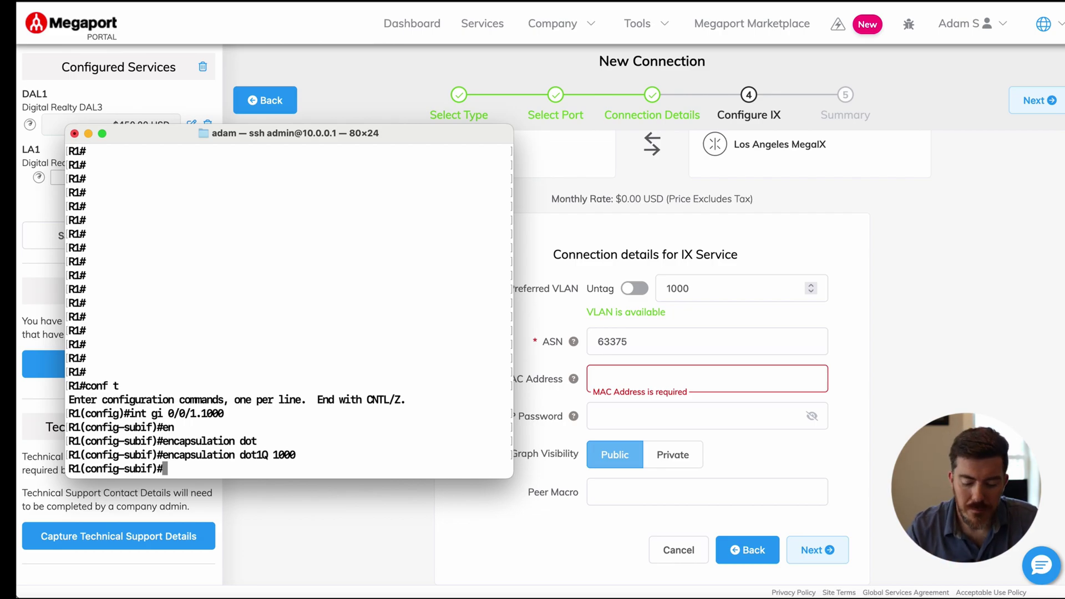
pyautogui.write('exit')
pyautogui.press('Return')
pyautogui.write('exit')
pyautogui.press('Return')
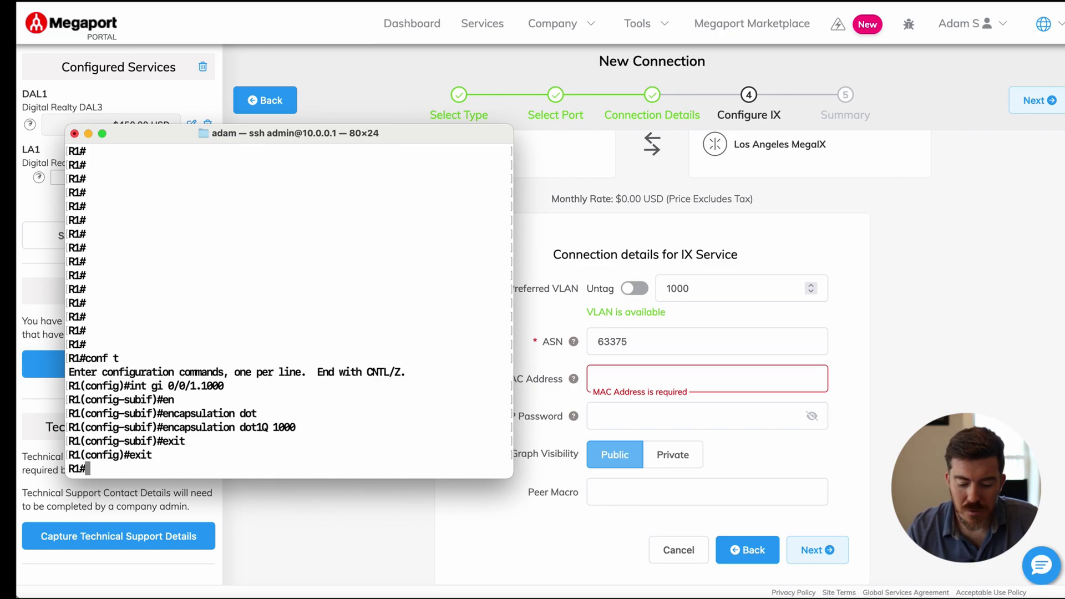
# Step: Check gigabitEthernet 0/0/1.1000 status and select its MAC address 003a.7dfd.ae91 for the portal
pyautogui.write('show inter')
pyautogui.press('Tab')
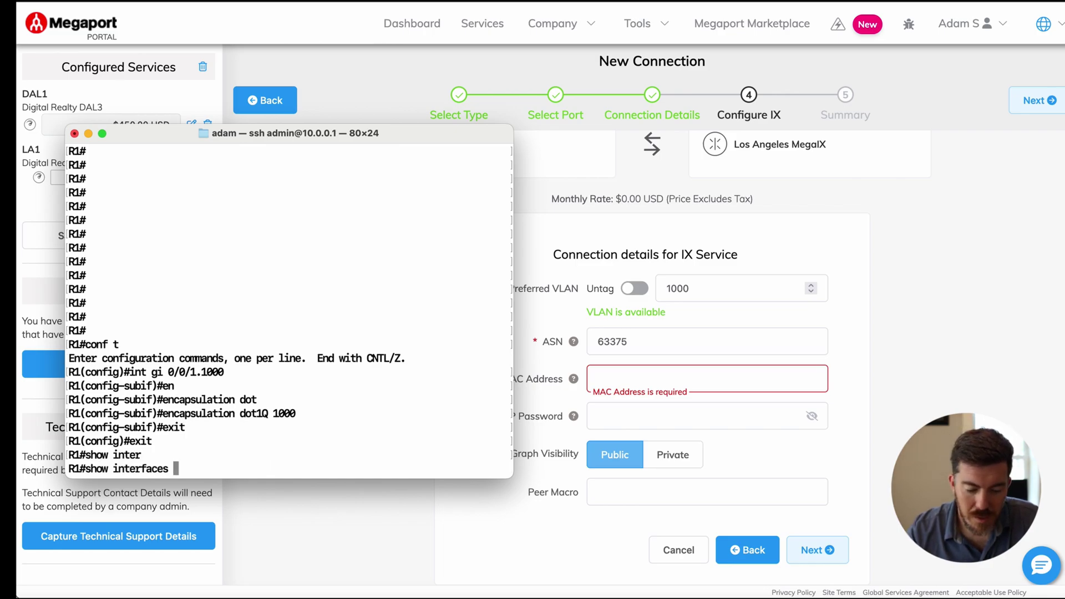
pyautogui.write('gi')
pyautogui.press('Tab')
pyautogui.write('0/0/')
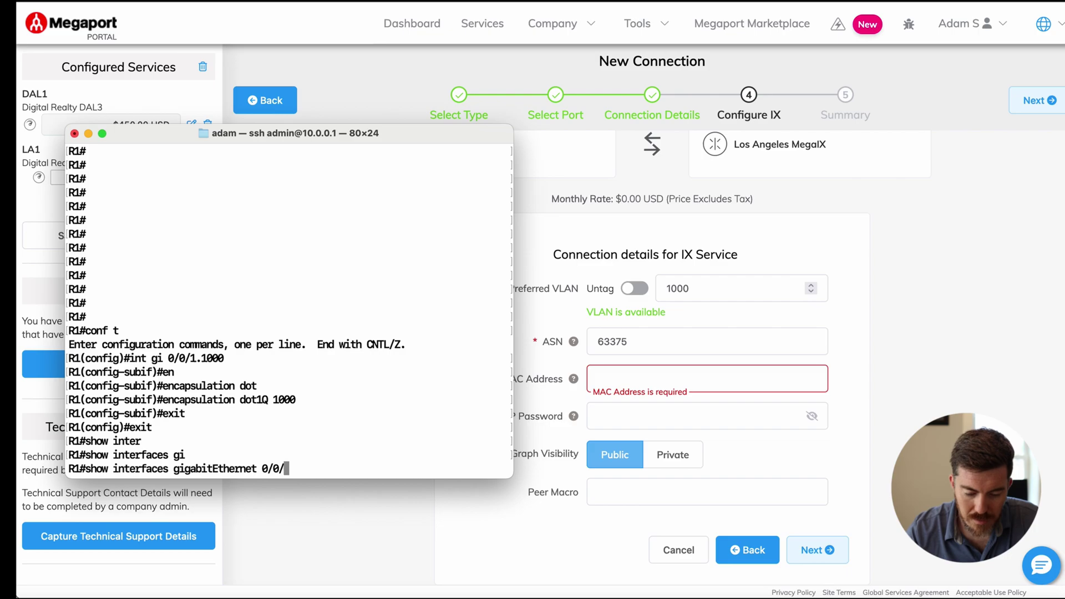
pyautogui.write('1.1000')
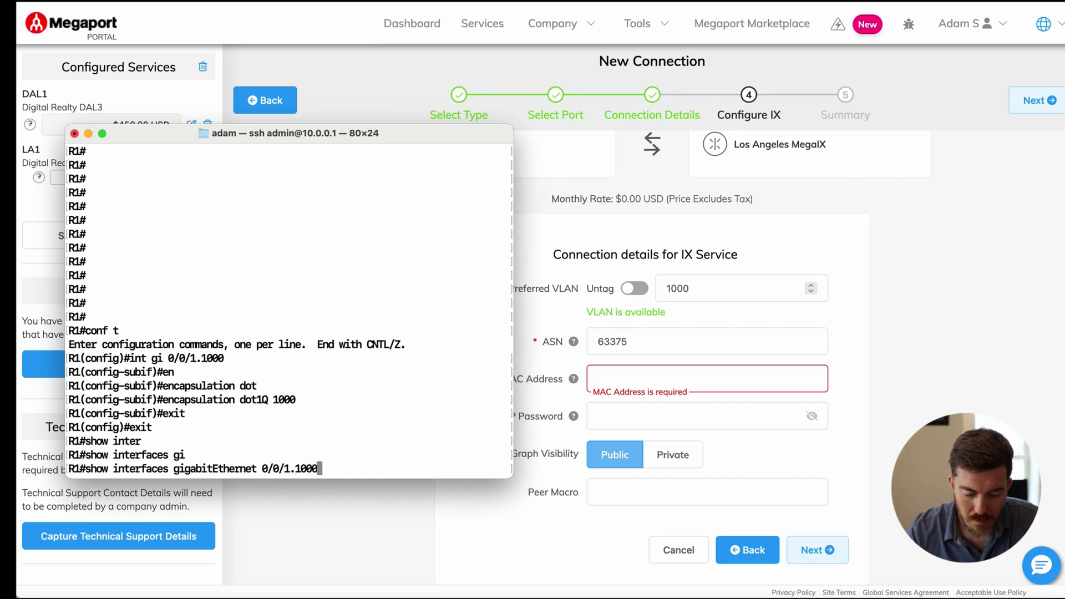
pyautogui.press('Return')
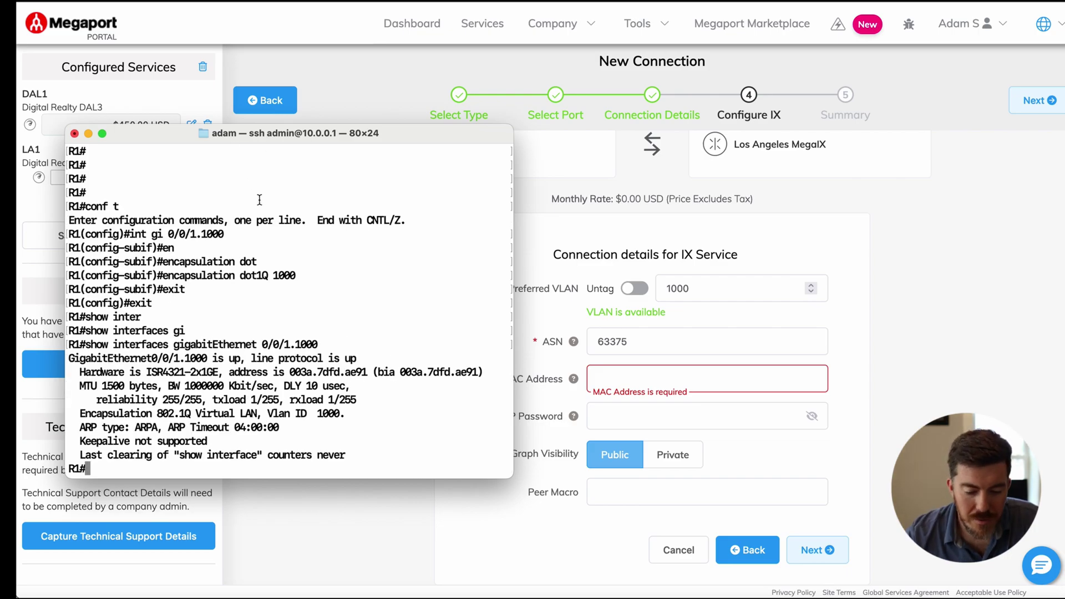
pyautogui.moveTo(288, 372); pyautogui.dragTo(367, 372)
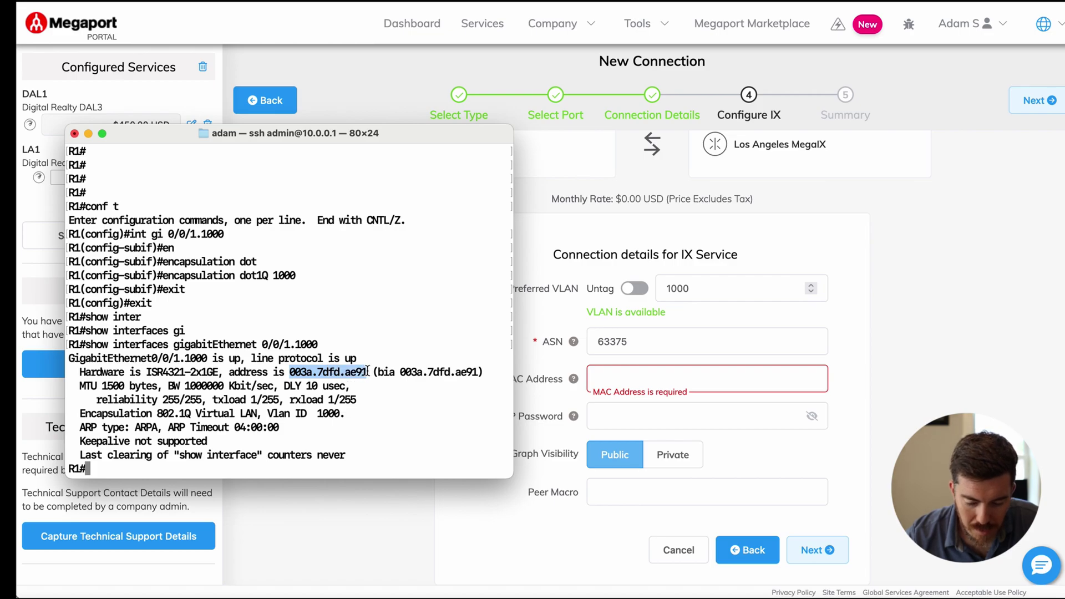
pyautogui.click(617, 376)
# Step: Paste MAC address 003a.7dfd.ae91 into the IX connection's MAC Address field
pyautogui.write('003a.7dfd.ae91')
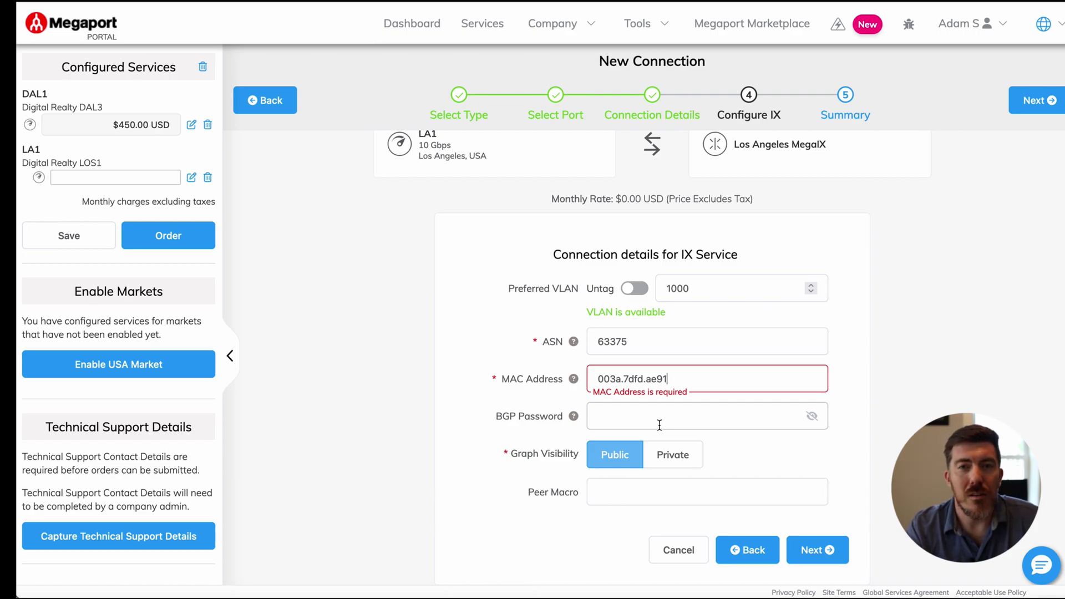
# Step: Review the LA IX Port summary and add the connection to LA1
pyautogui.click(808, 552)
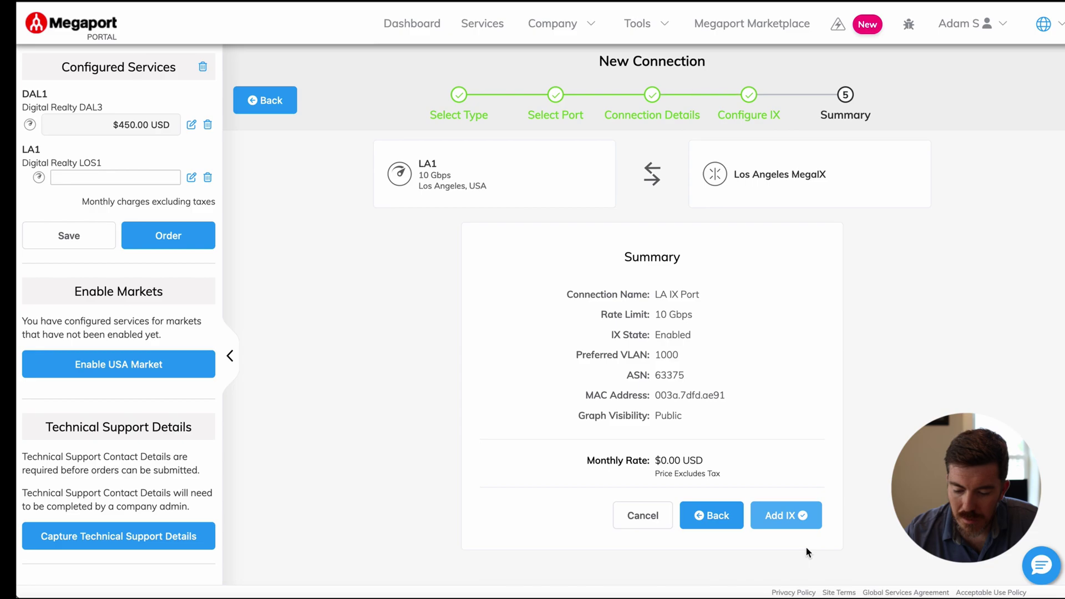
pyautogui.click(795, 516)
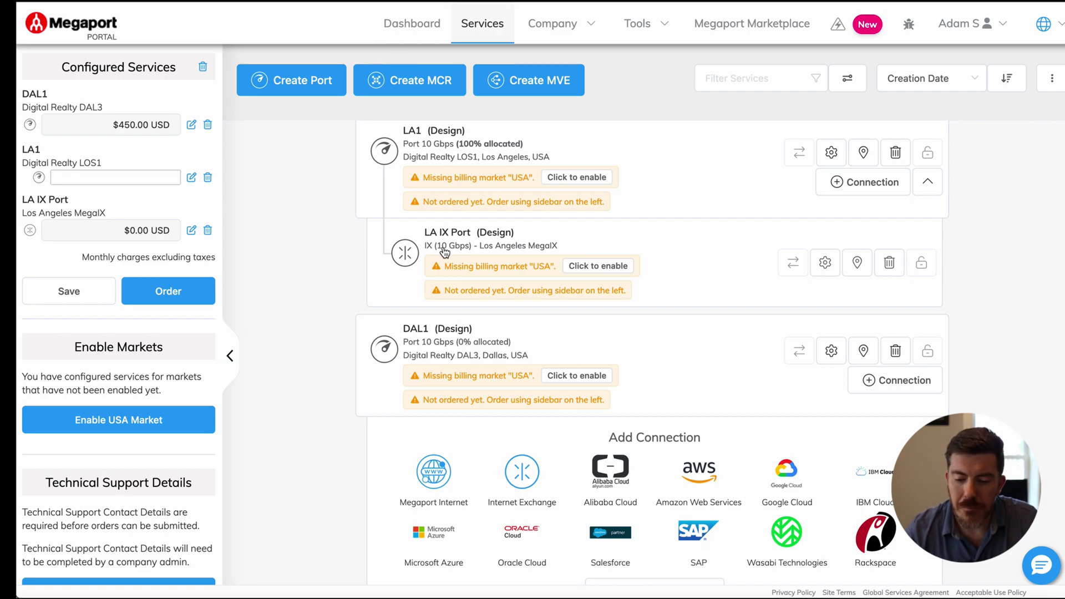
# Step: Start a Private VXC from LA1 with DAL1 at Digital Realty DAL3, Dallas, as destination
pyautogui.click(861, 186)
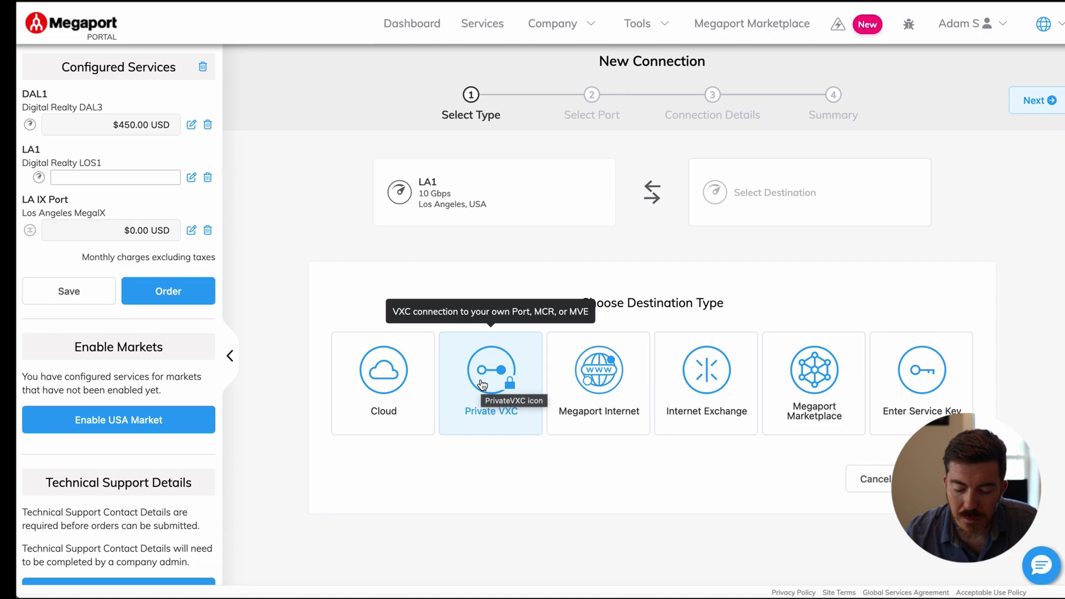
pyautogui.click(482, 385)
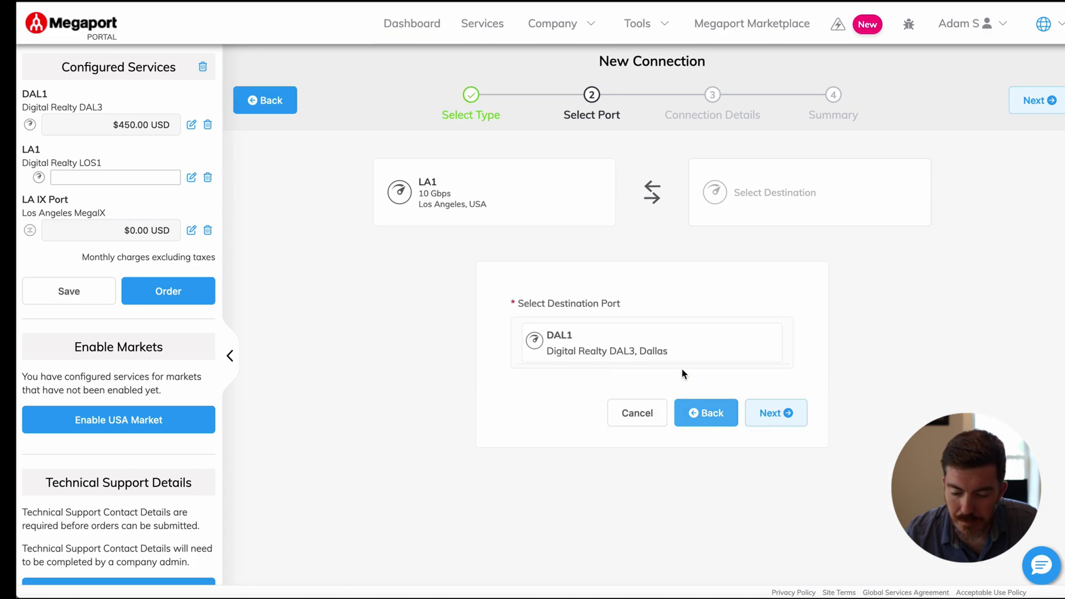
pyautogui.click(649, 344)
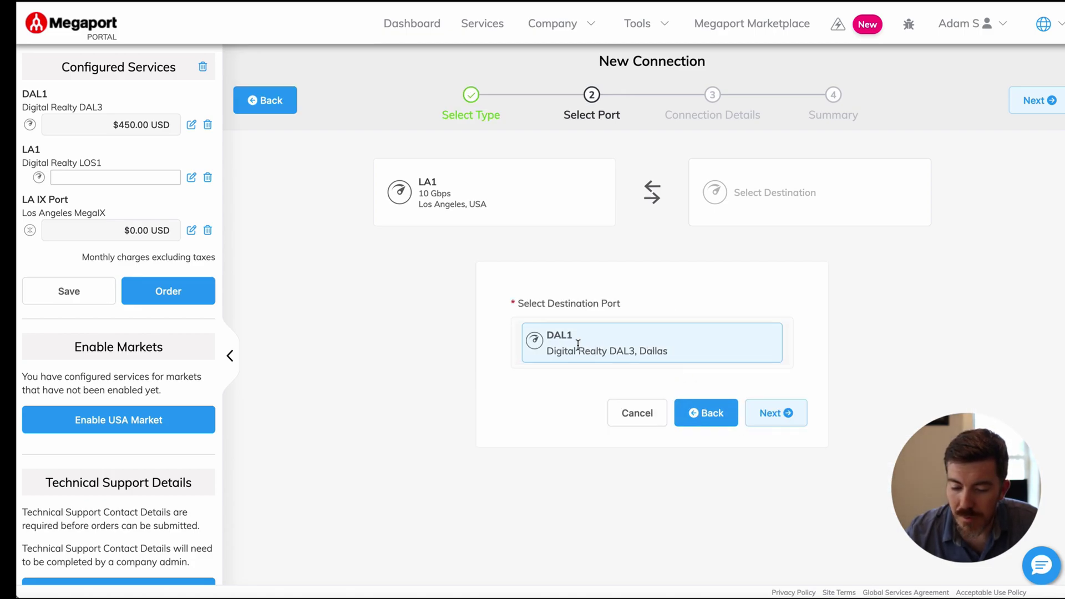
pyautogui.click(595, 348)
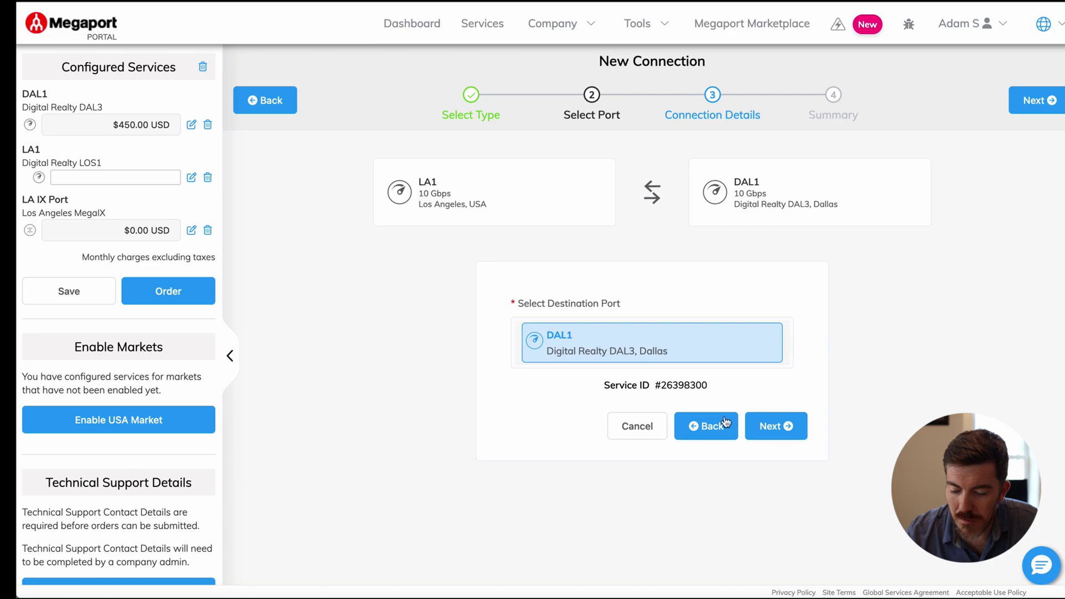
# Step: Name the private VXC 'LA to DALLAS' with a 5000 Mbps rate limit
pyautogui.click(778, 431)
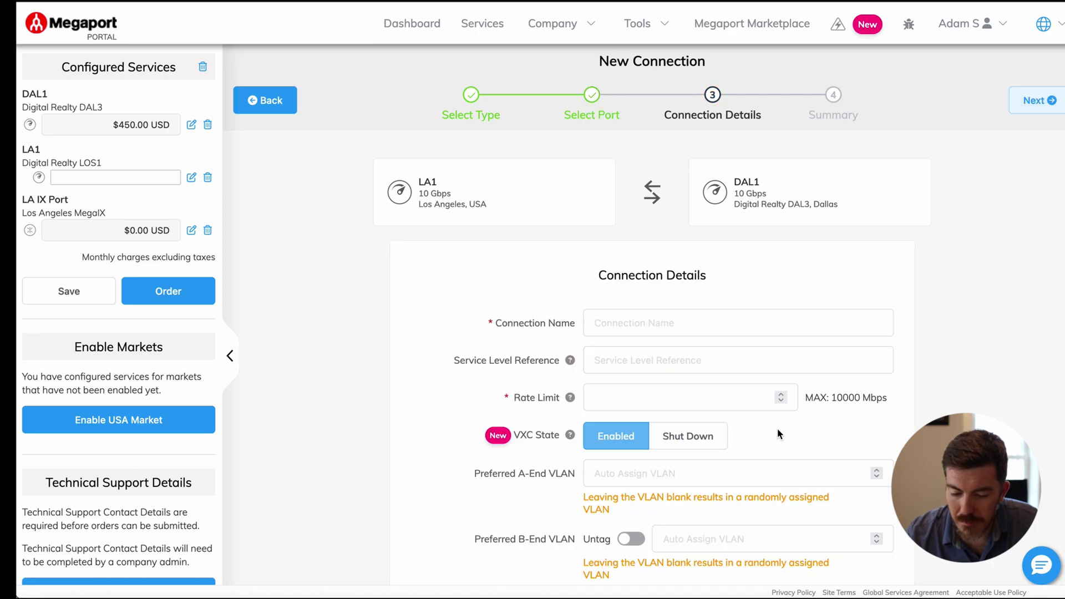
pyautogui.scroll(-1, 627, 301)
pyautogui.click(636, 270)
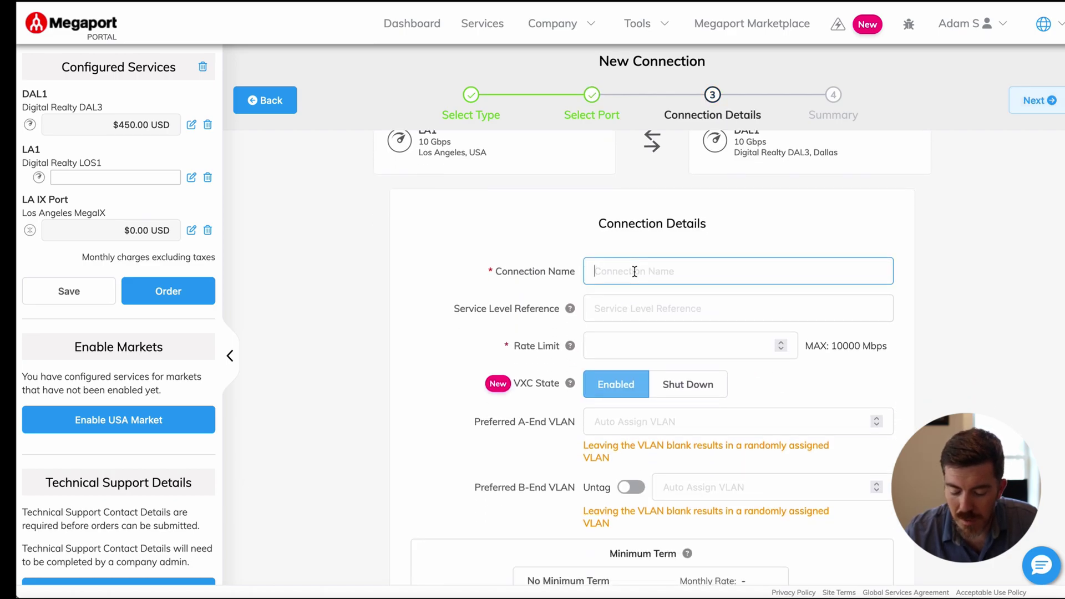
pyautogui.write('L')
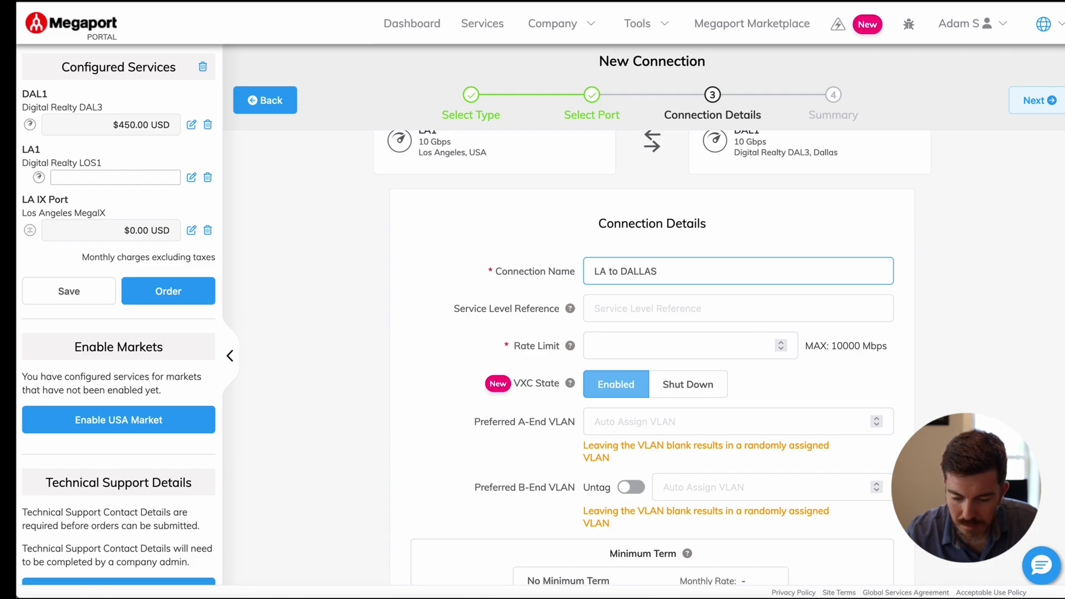
pyautogui.write('A to DALLAS')
pyautogui.scroll(-1, 662, 307)
pyautogui.click(662, 307)
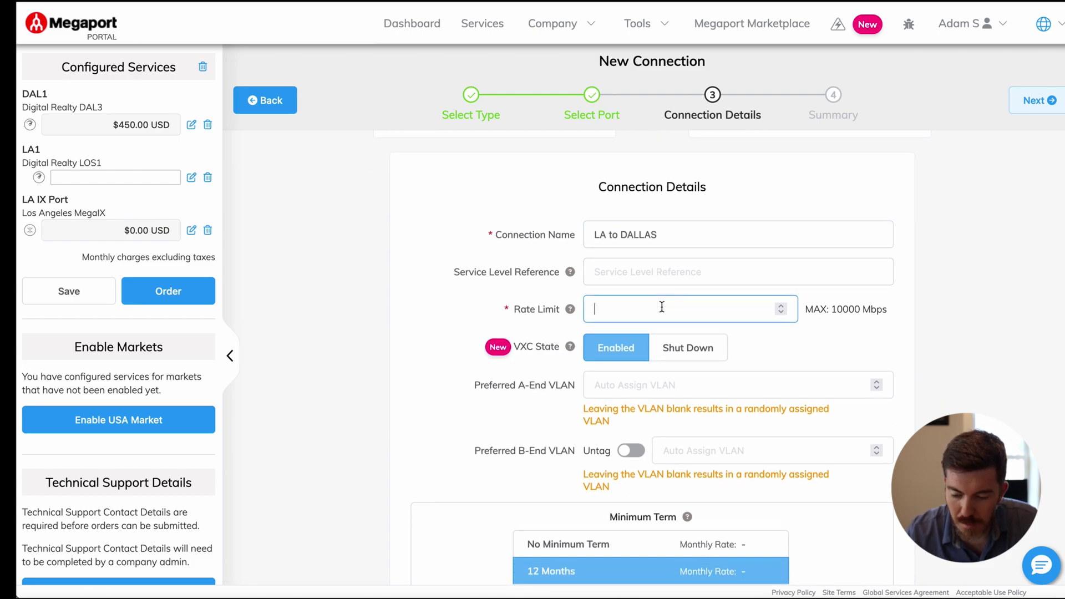
pyautogui.write('5000')
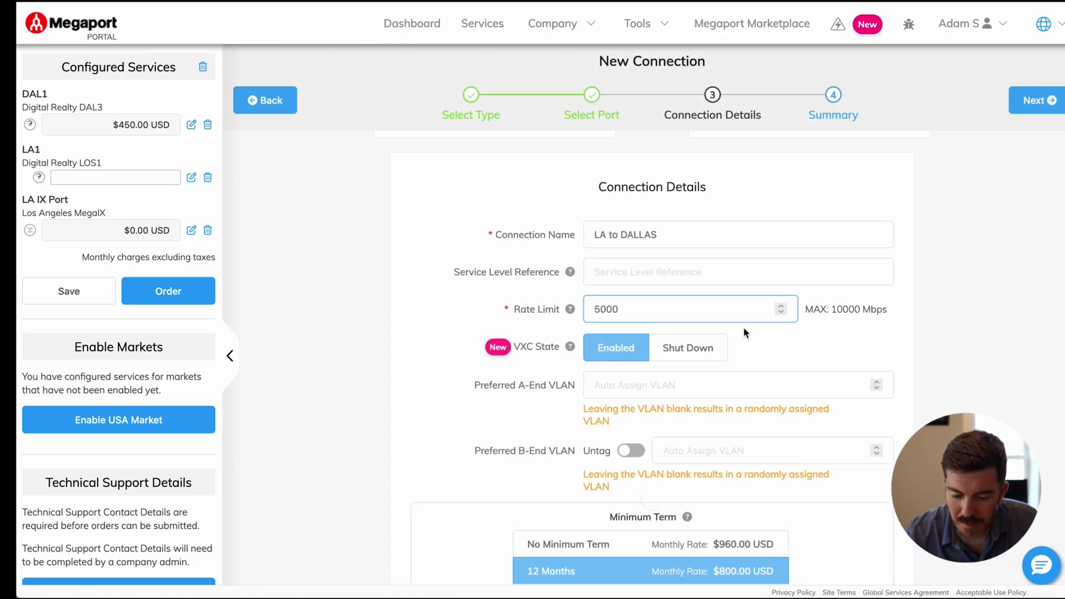
# Step: Set A-End and B-End VLAN 1001, keep the 12-month term, and add the VXC
pyautogui.scroll(-1, 743, 330)
pyautogui.click(719, 350)
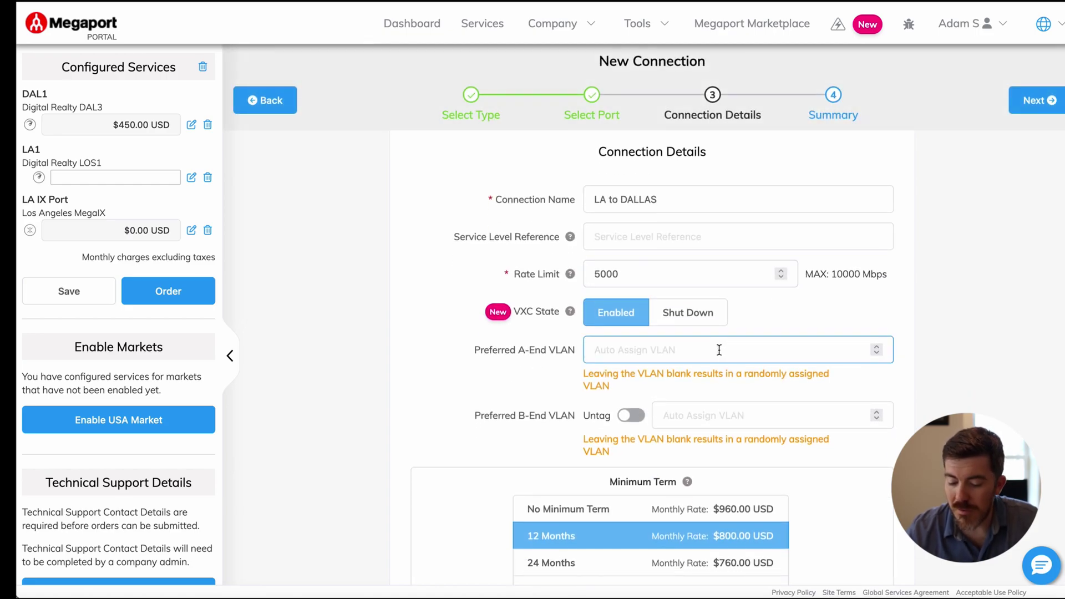
pyautogui.write('10001')
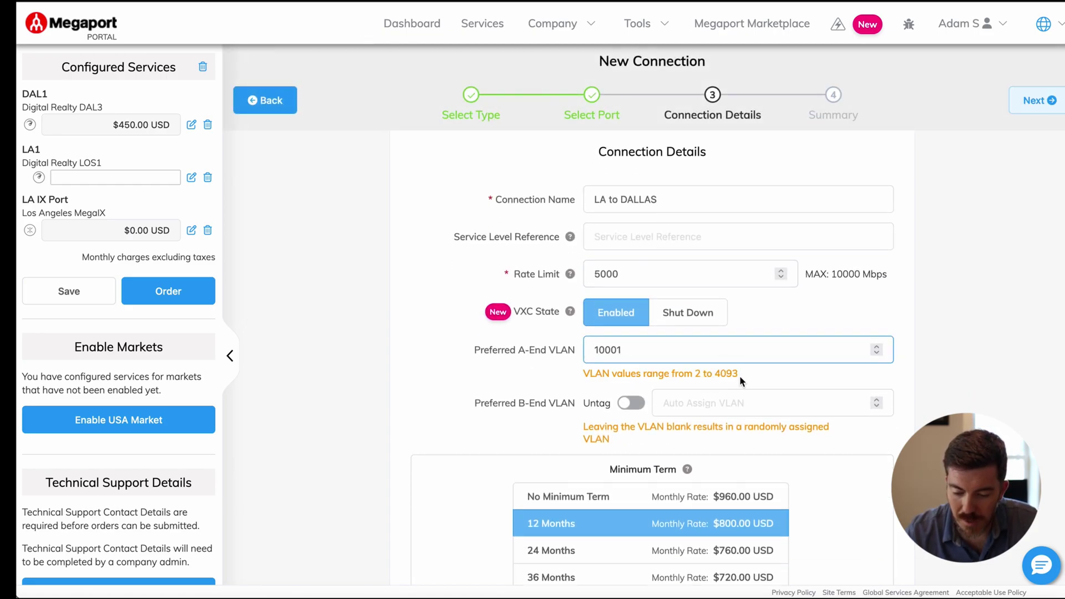
pyautogui.click(723, 403)
pyautogui.write('1')
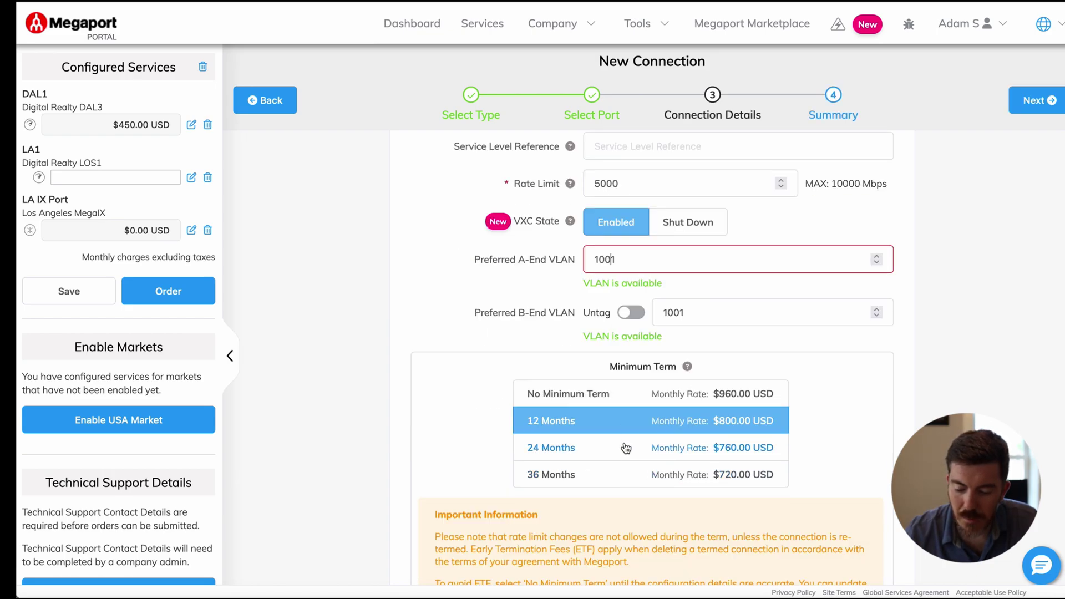
pyautogui.scroll(-1, 627, 448)
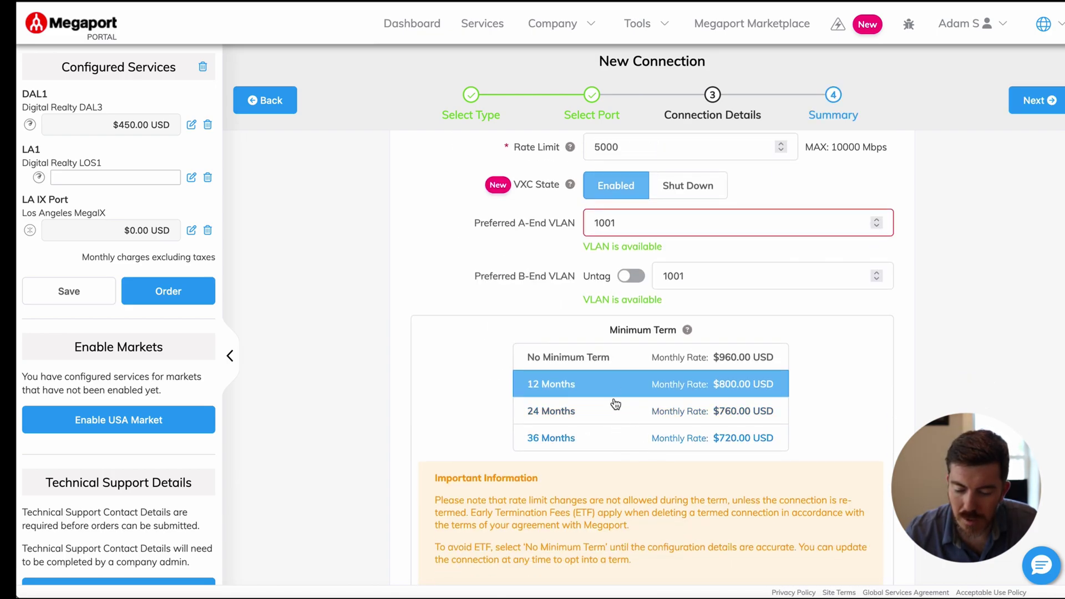
pyautogui.scroll(-3, 666, 402)
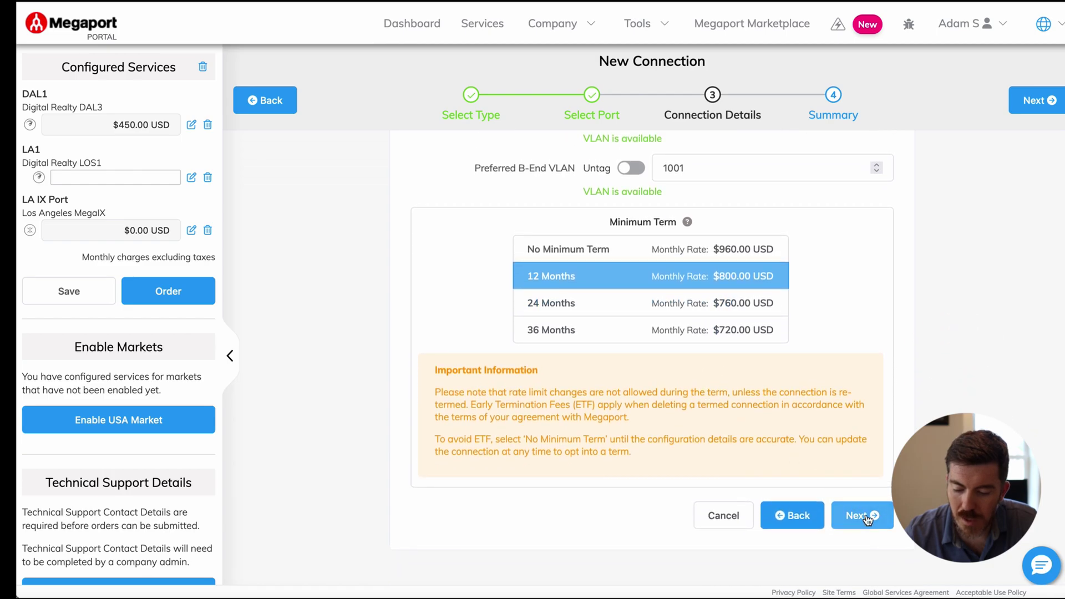
pyautogui.click(866, 516)
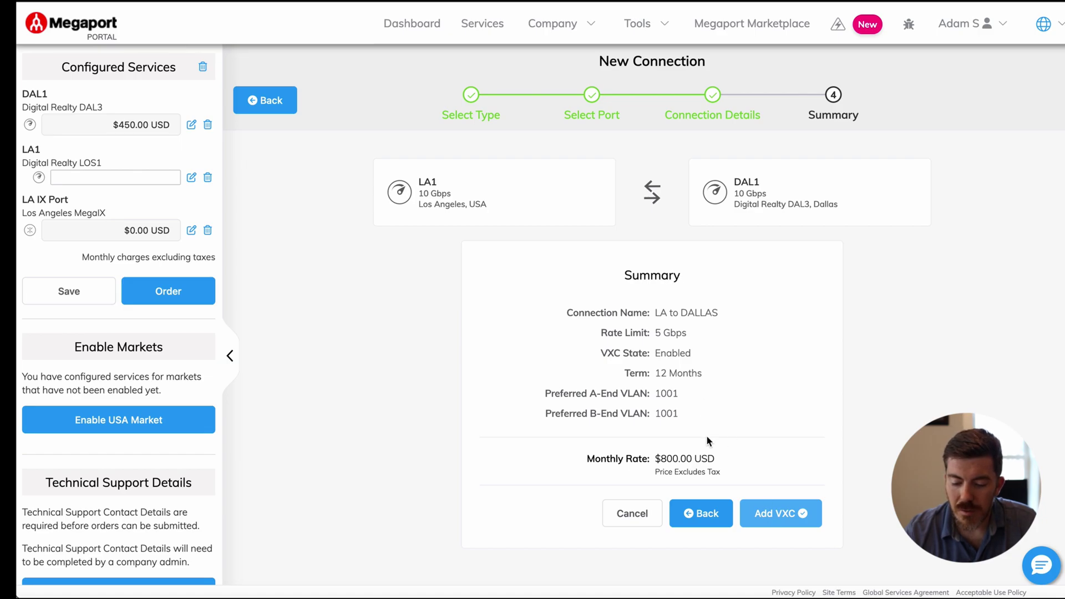
pyautogui.click(774, 510)
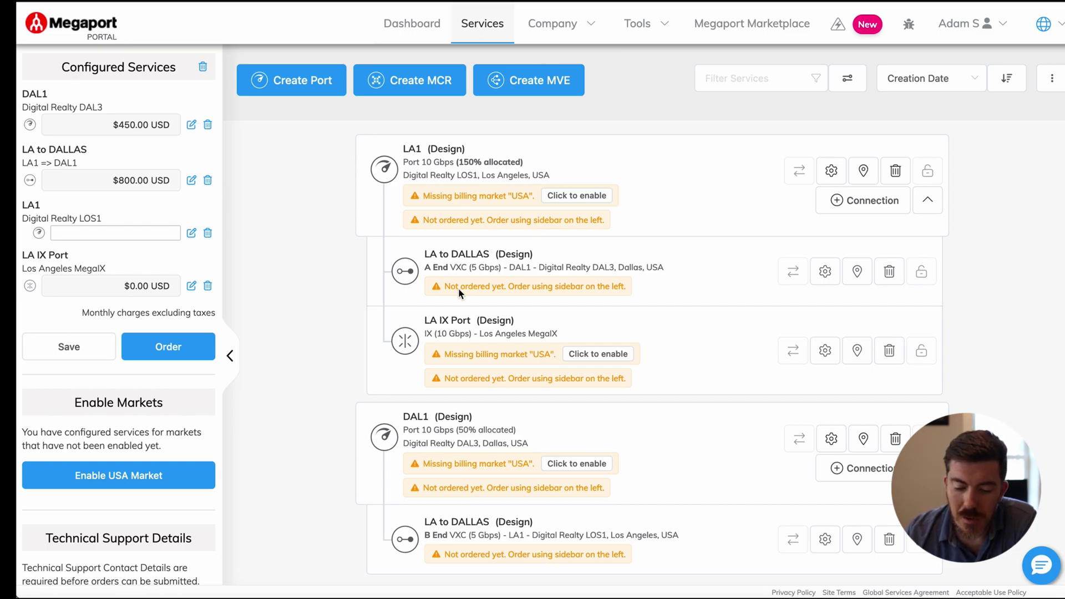
# Step: Review the LA1 port's LA to DALLAS VXC and LA IX Port, then start a new LA1 connection
pyautogui.scroll(-1, 453, 366)
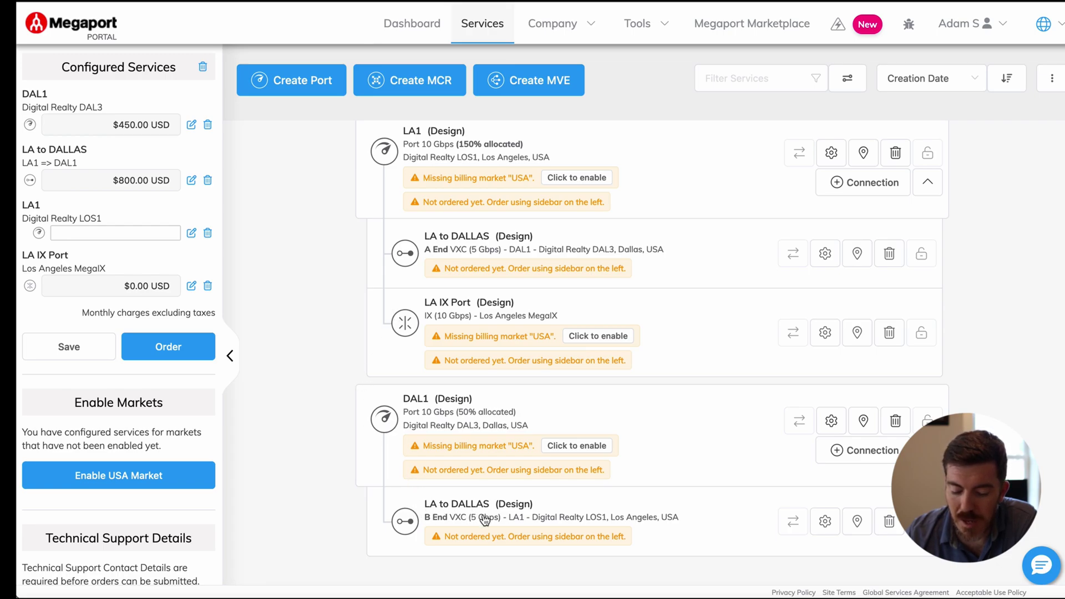
pyautogui.scroll(1, 484, 520)
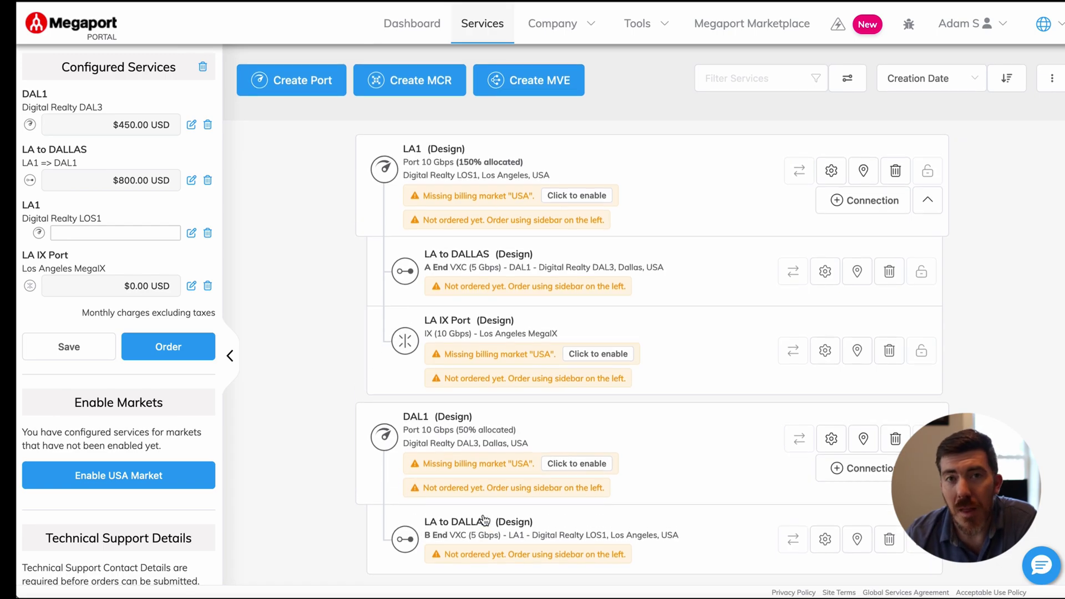
pyautogui.click(874, 206)
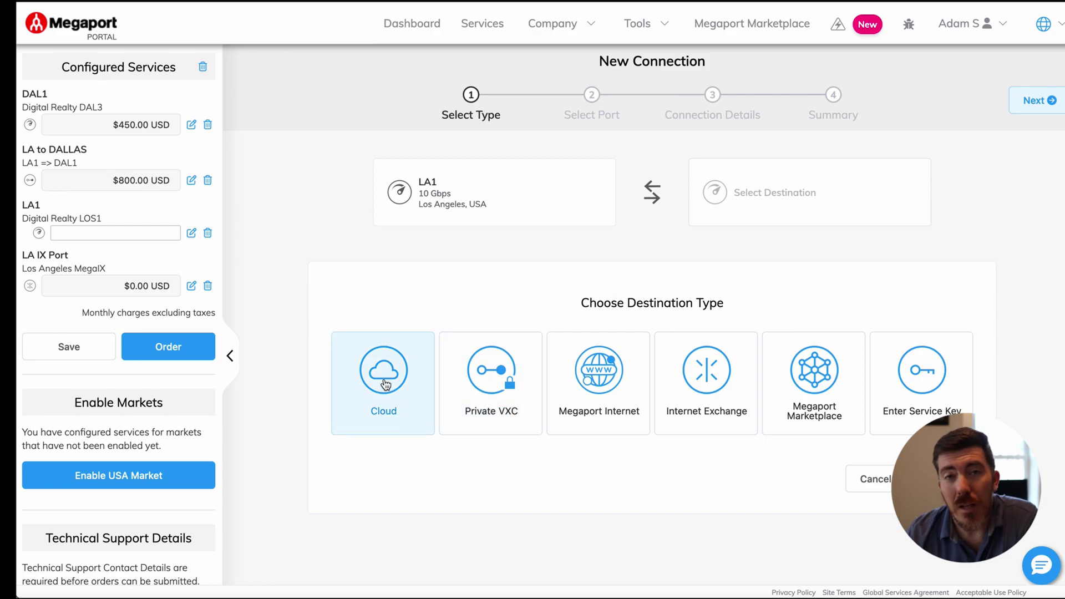
# Step: Make Google Cloud the cloud destination for the new LA1 connection
pyautogui.click(386, 385)
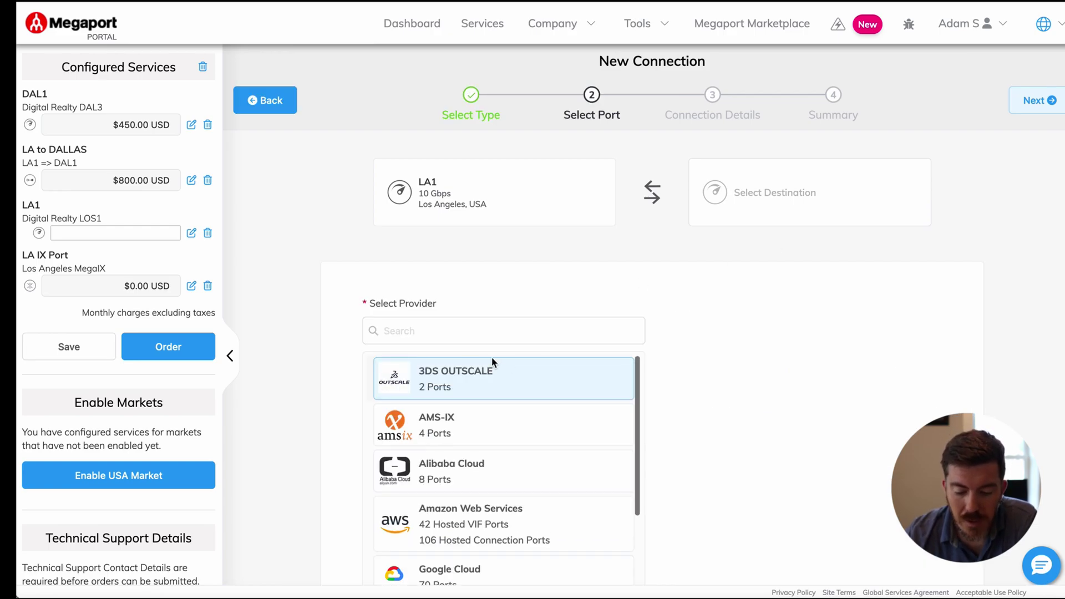
pyautogui.scroll(-1, 510, 364)
pyautogui.scroll(1, 507, 364)
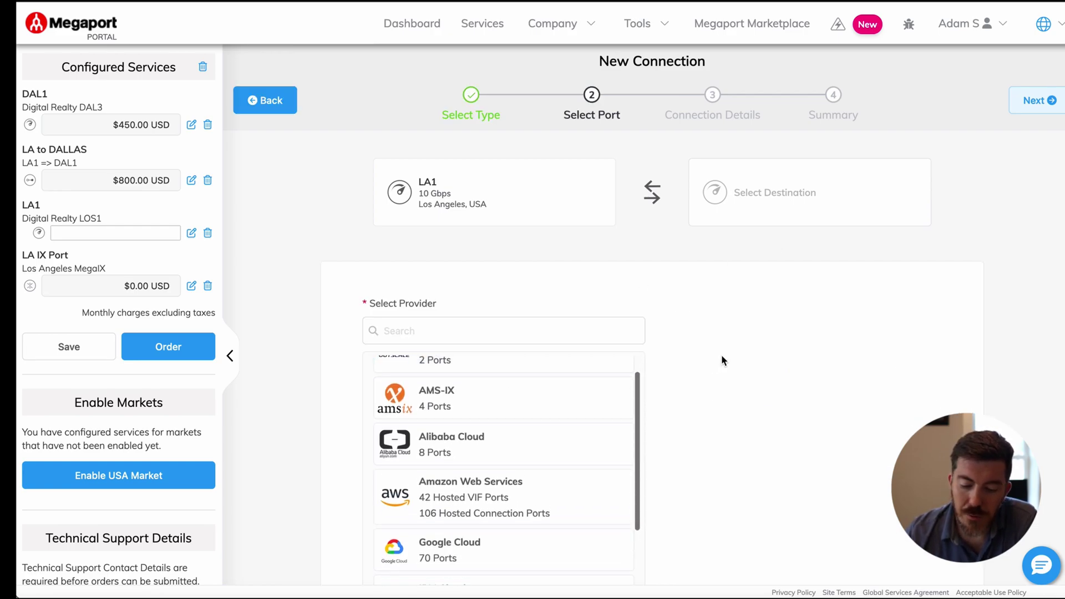
pyautogui.scroll(-3, 721, 354)
pyautogui.scroll(-1, 590, 376)
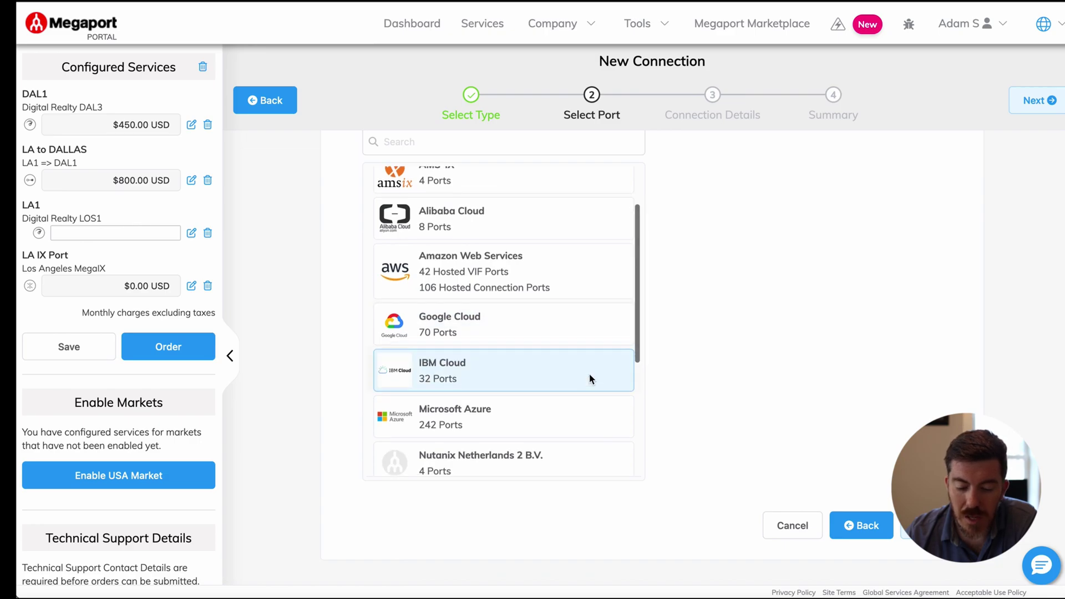
pyautogui.click(482, 334)
# Step: Copy the example Google pairing key and paste it into the pairing key field
pyautogui.scroll(2, 720, 331)
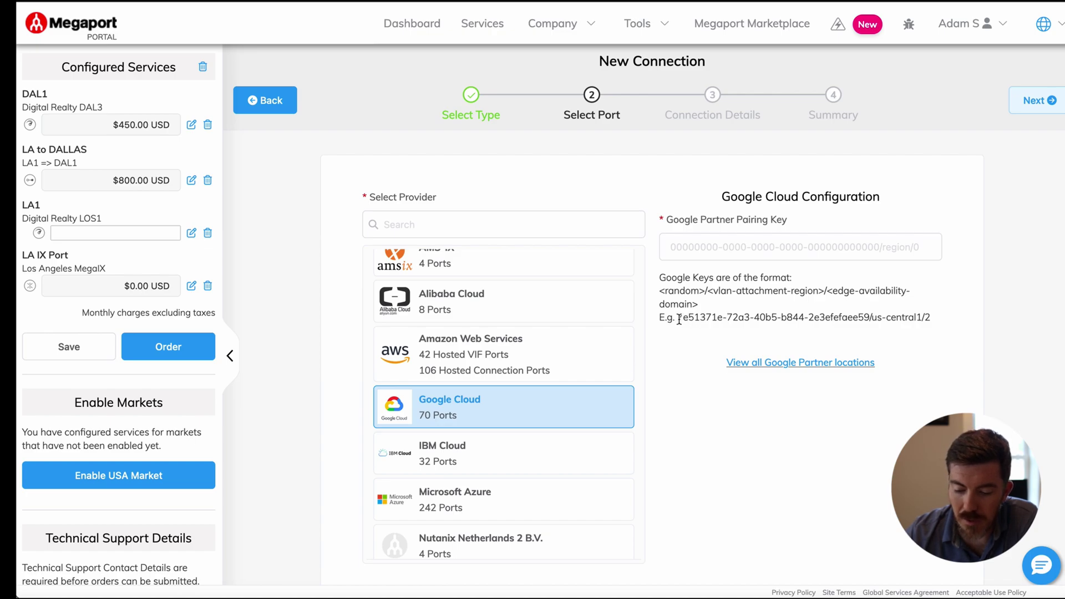
pyautogui.moveTo(679, 319); pyautogui.dragTo(917, 321)
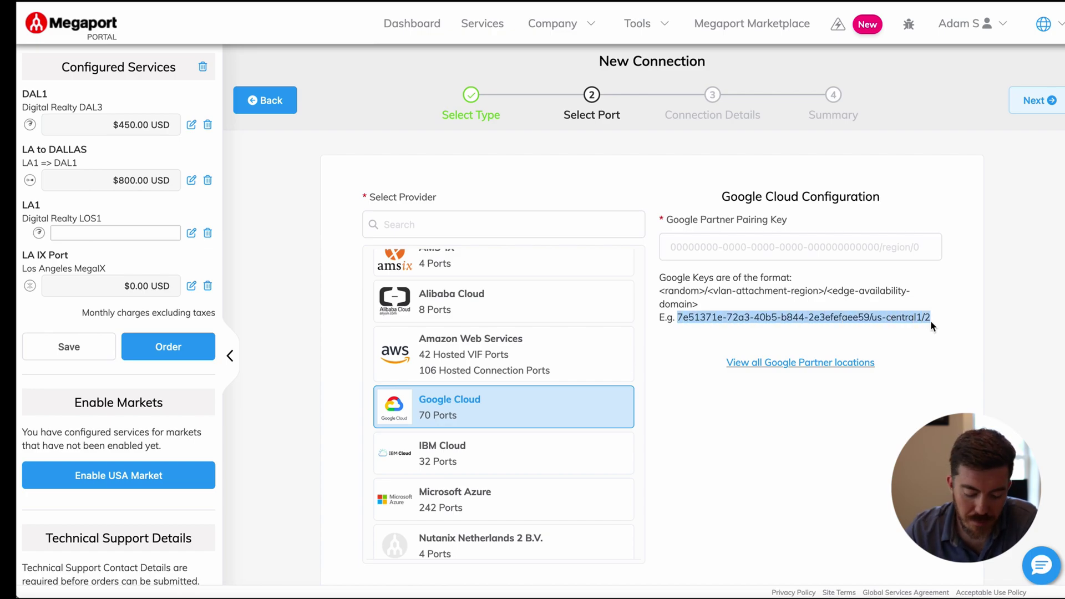
pyautogui.click(867, 252)
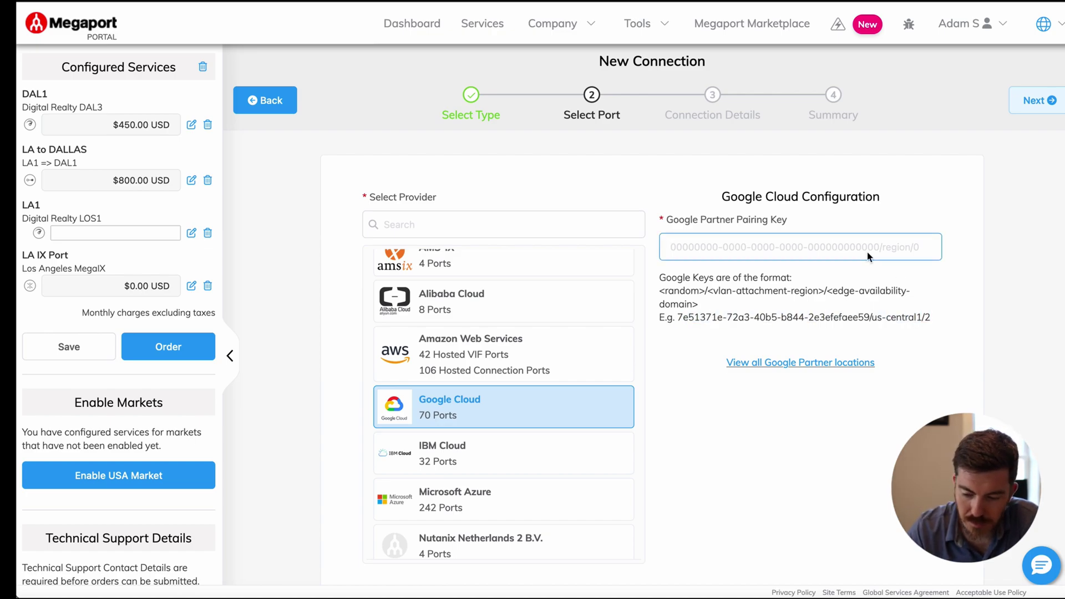
pyautogui.write('7e51371e-72a3-40b5-b844-2e3efefaee59/us-central1/2')
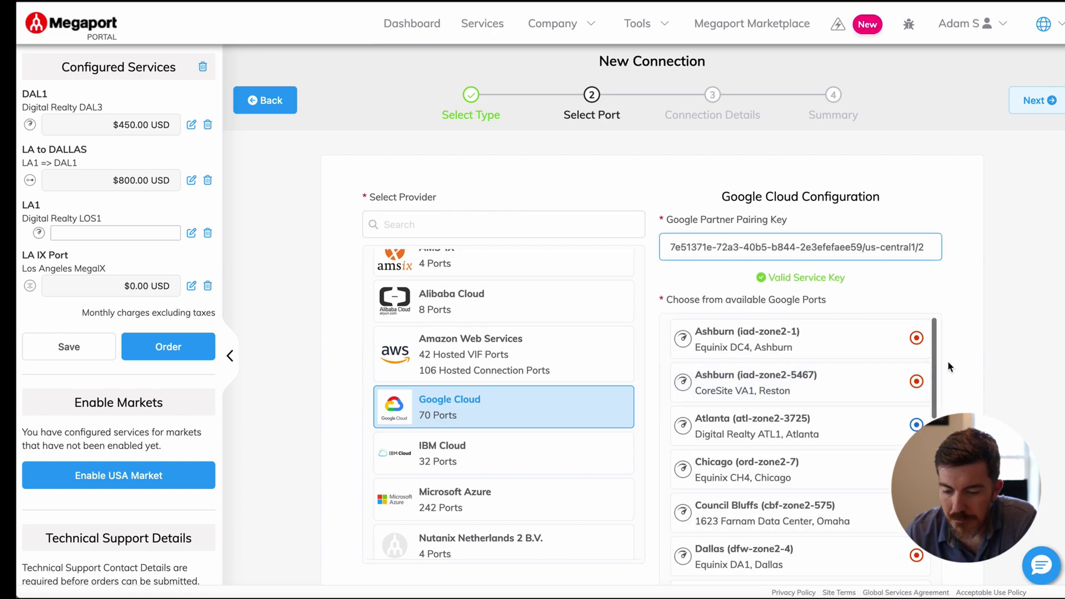
# Step: Select the Los Angeles (lax-zone2-19) CoreSite LA1 Google port
pyautogui.scroll(-2, 957, 346)
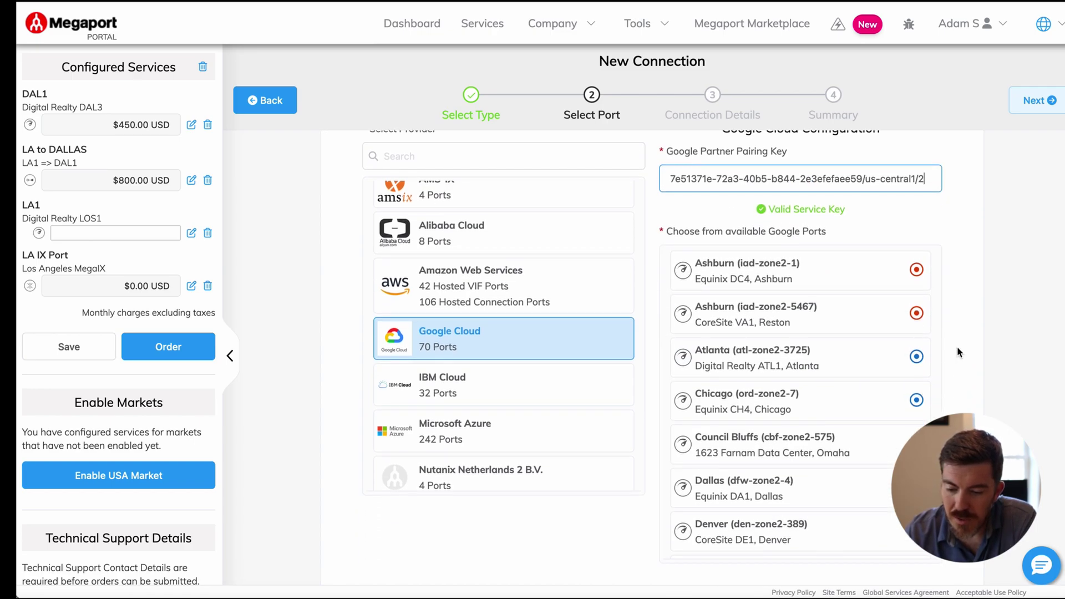
pyautogui.scroll(-1, 860, 394)
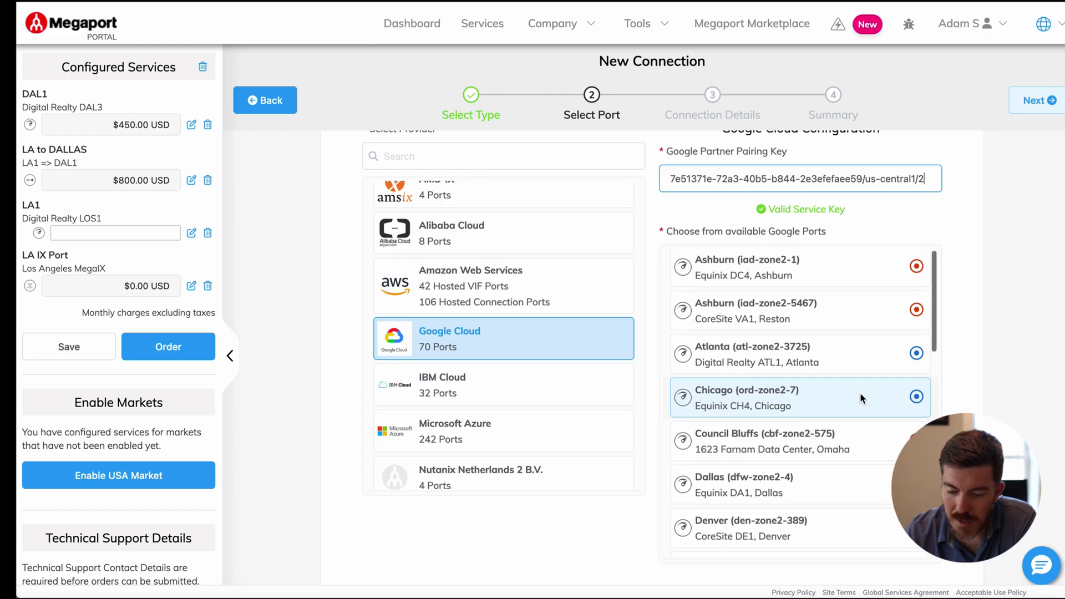
pyautogui.scroll(-3, 860, 398)
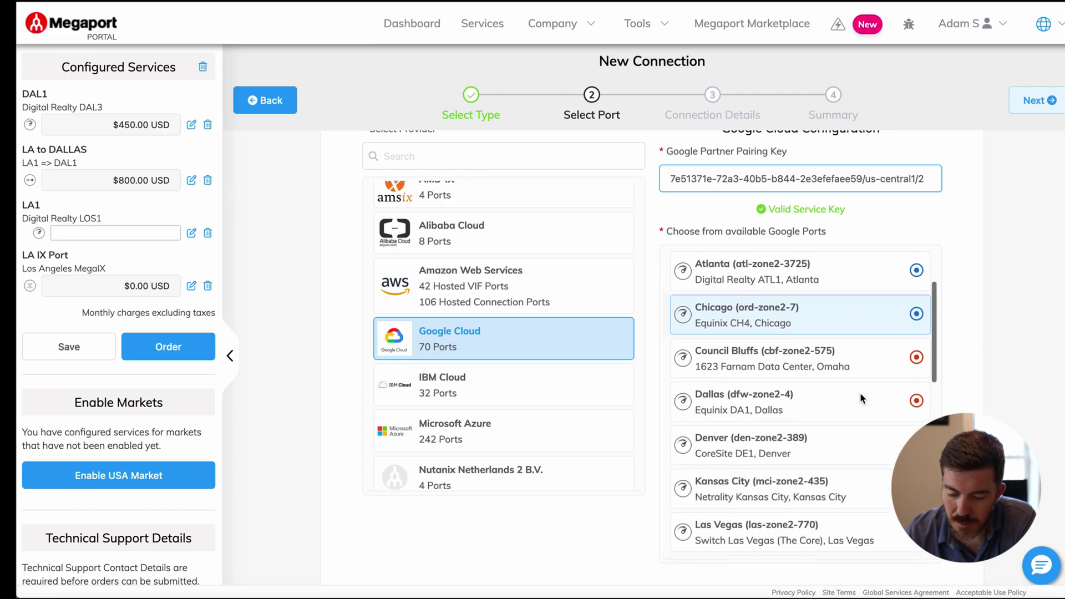
pyautogui.scroll(-5, 860, 397)
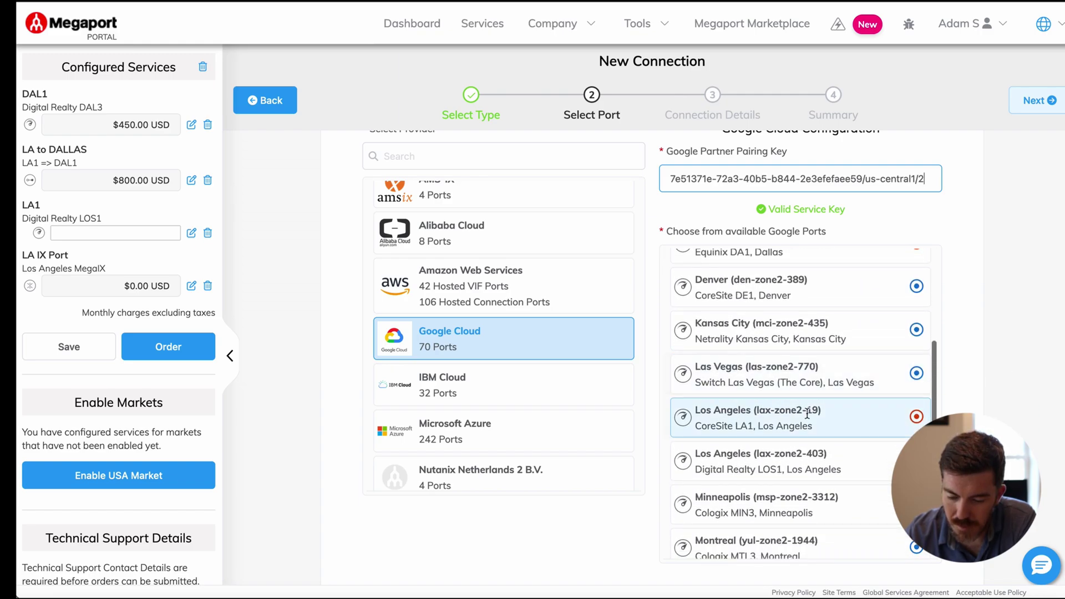
pyautogui.click(737, 417)
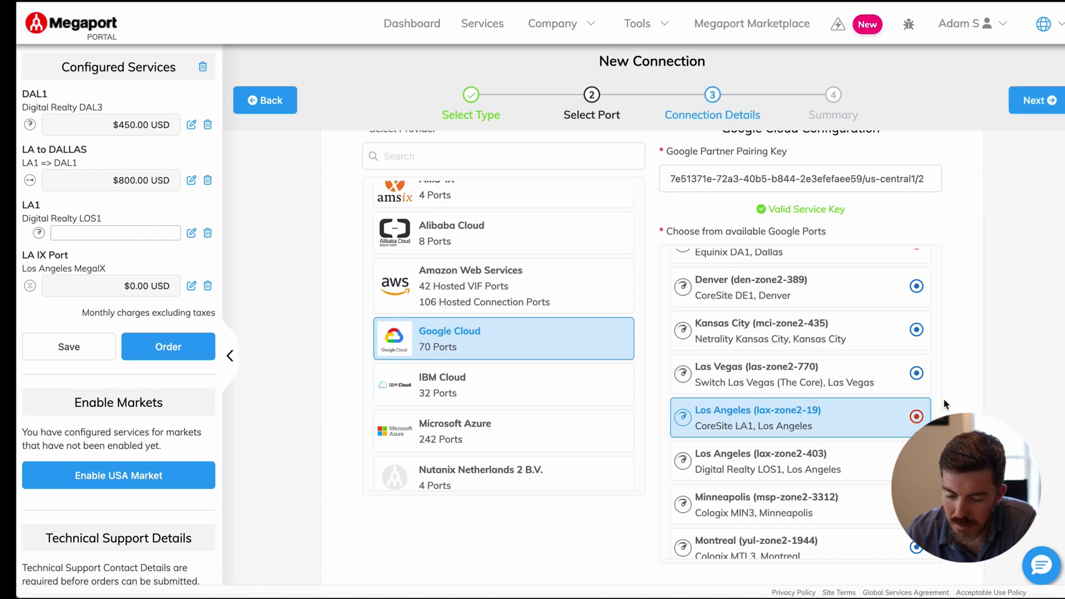
# Step: Name the Google connection 'To Google' with a 500 Mbps rate limit
pyautogui.click(1033, 102)
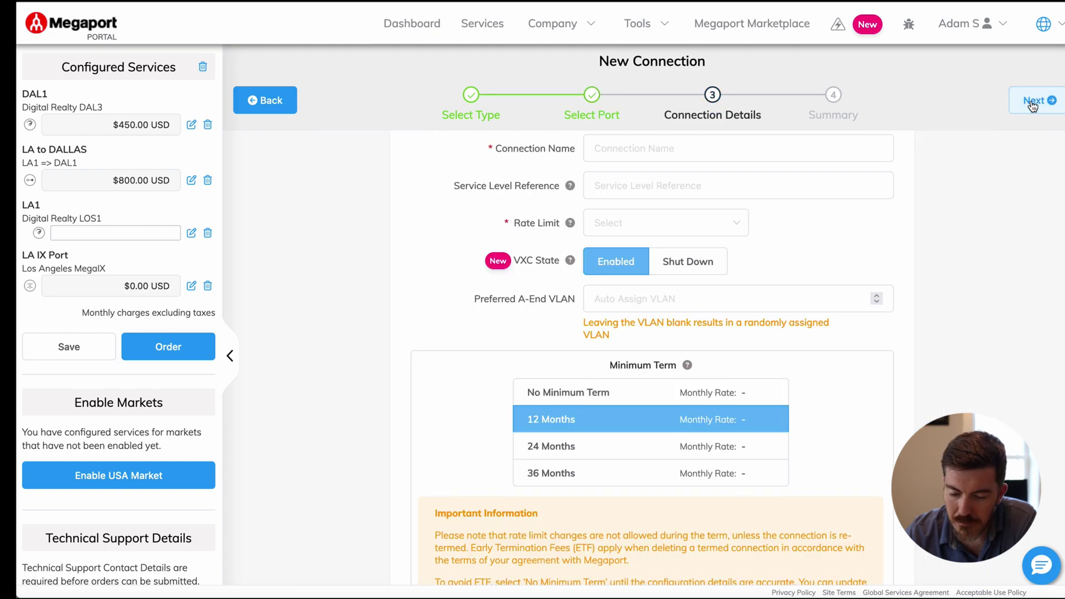
pyautogui.scroll(-2, 836, 348)
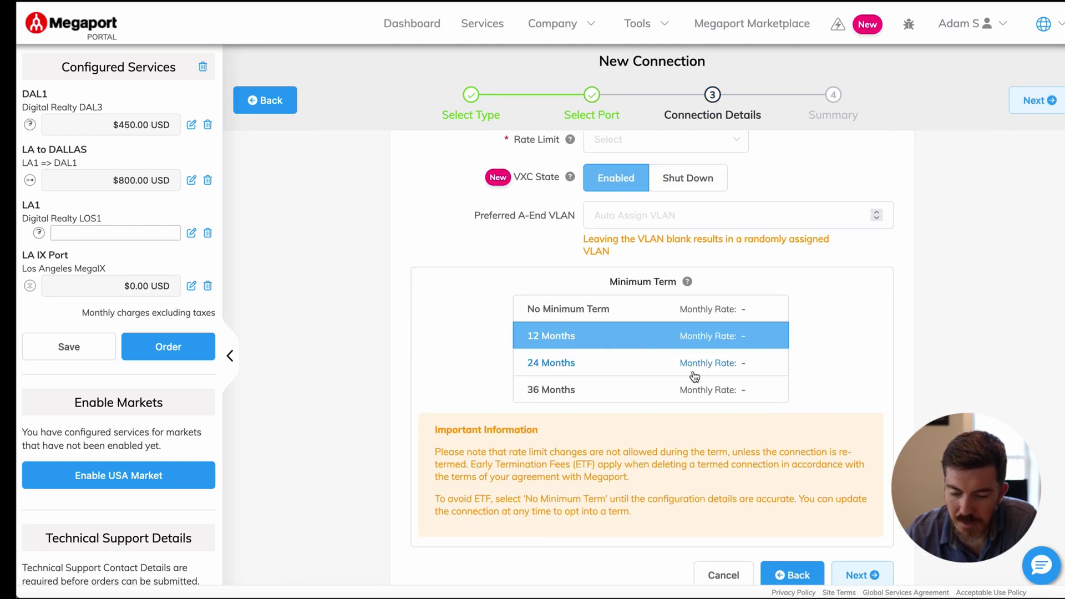
pyautogui.scroll(3, 699, 226)
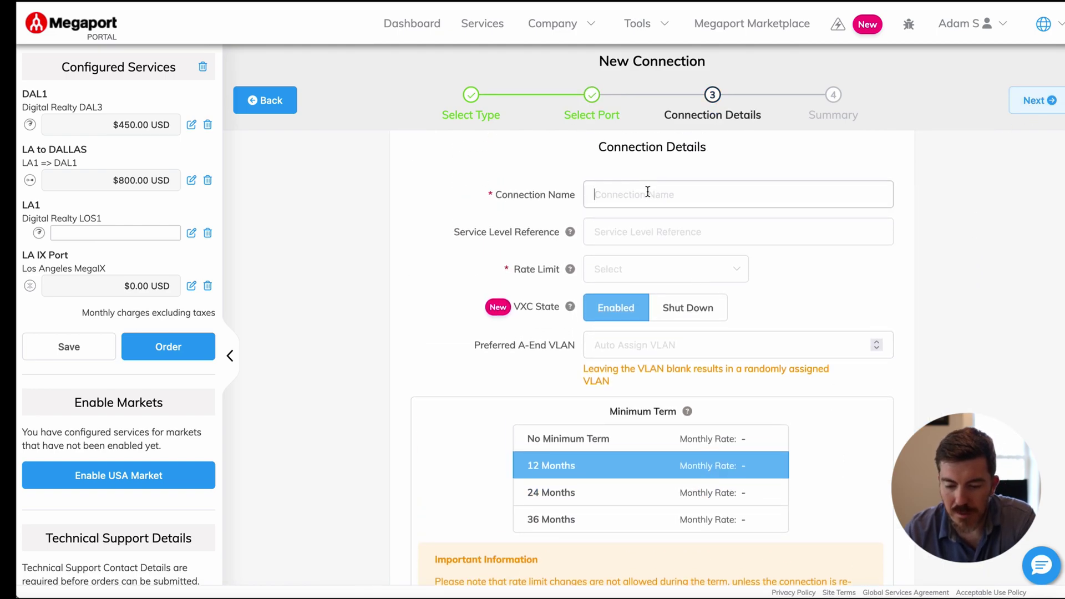
pyautogui.click(648, 192)
pyautogui.write('To Google')
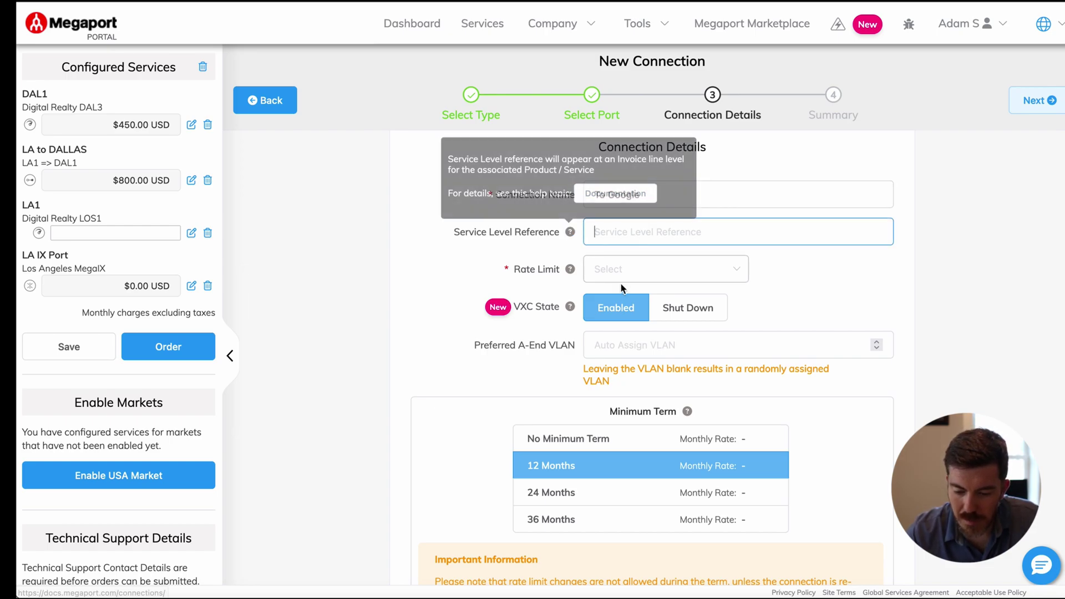
pyautogui.click(622, 281)
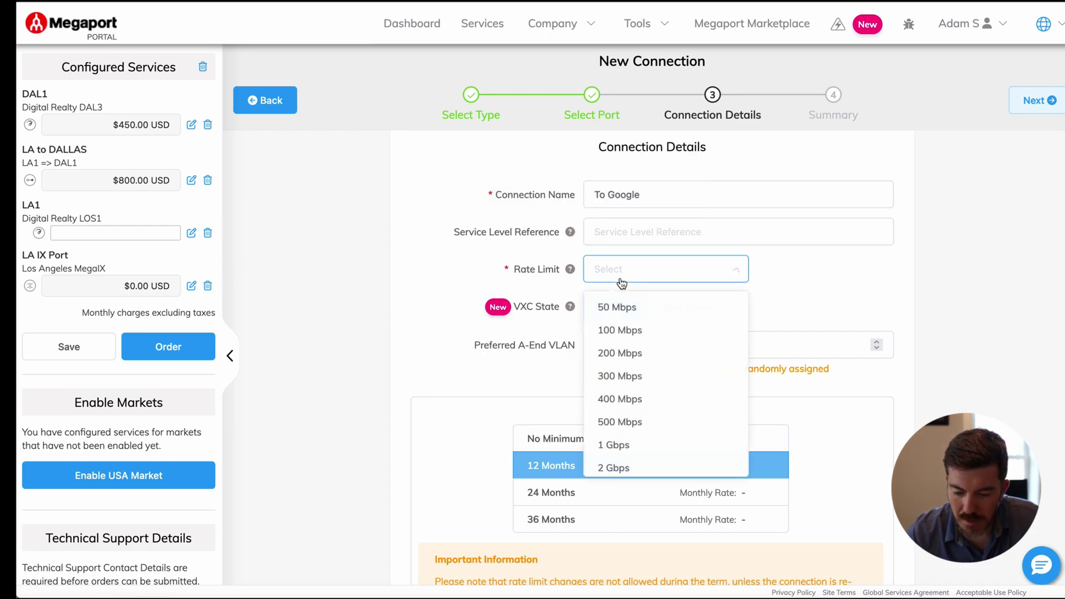
pyautogui.click(640, 428)
# Step: Set VLAN 1002 and a 36-month term, reaching the $94.50 USD monthly summary
pyautogui.scroll(-1, 721, 346)
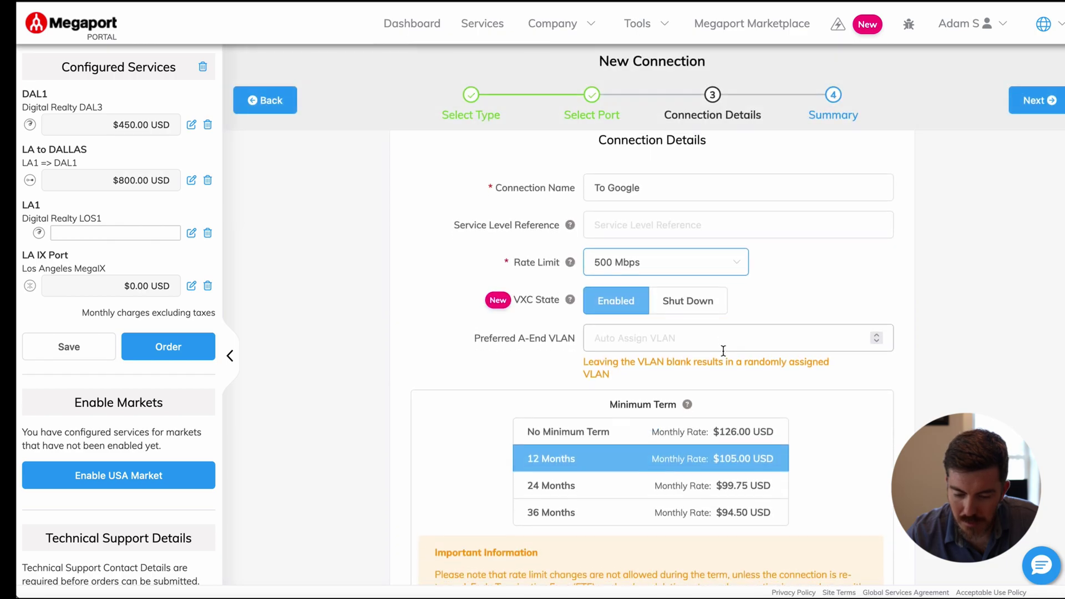
pyautogui.click(712, 317)
pyautogui.write('1002')
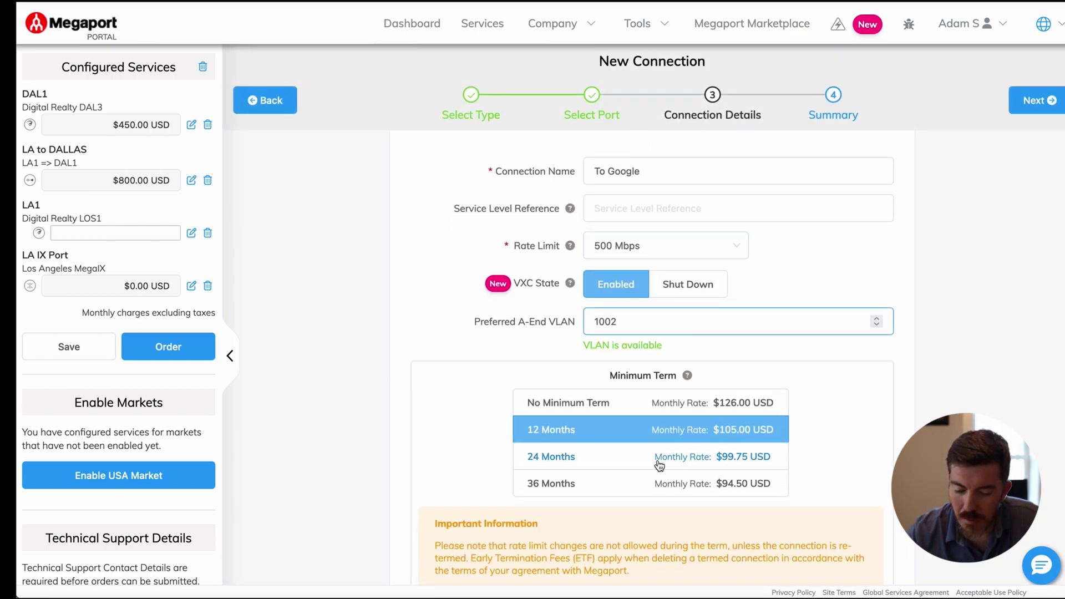
pyautogui.click(624, 491)
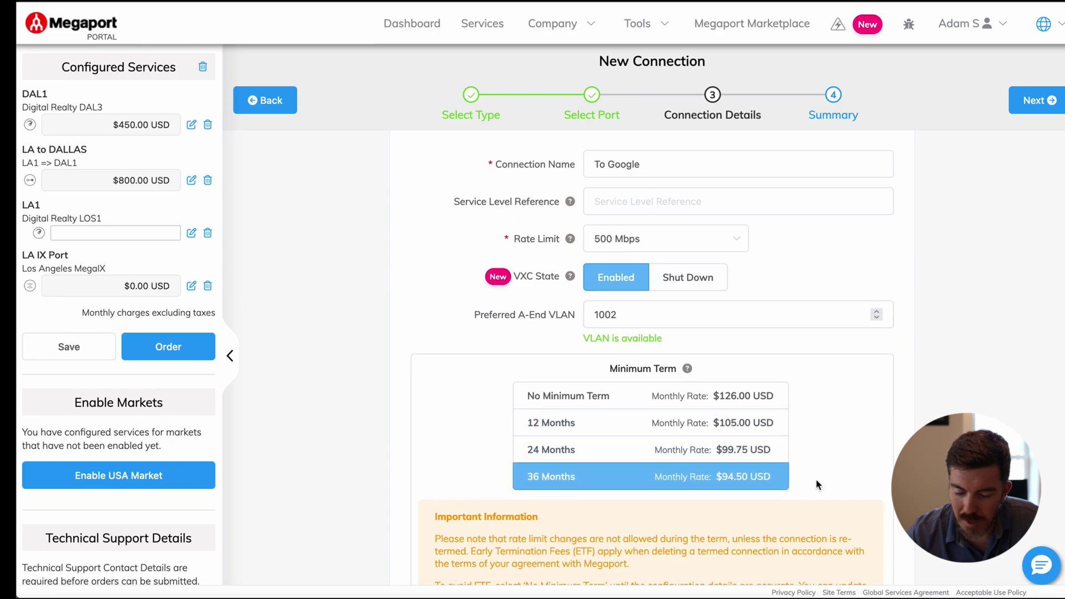
pyautogui.scroll(-3, 818, 485)
pyautogui.click(853, 513)
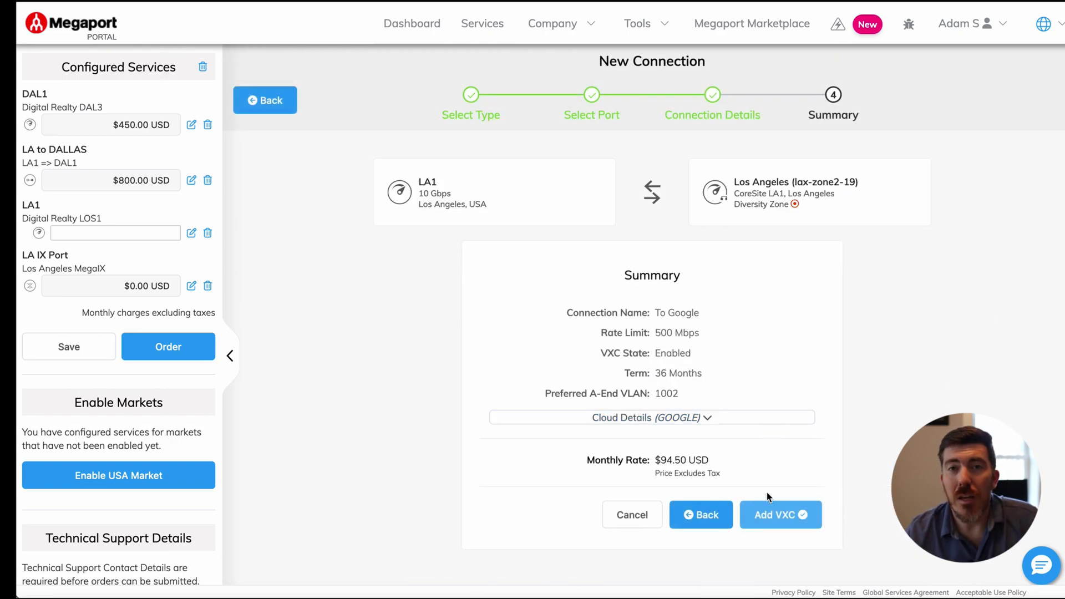
# Step: Add the 500 Mbps To Google VXC to the LA1 port design
pyautogui.click(775, 523)
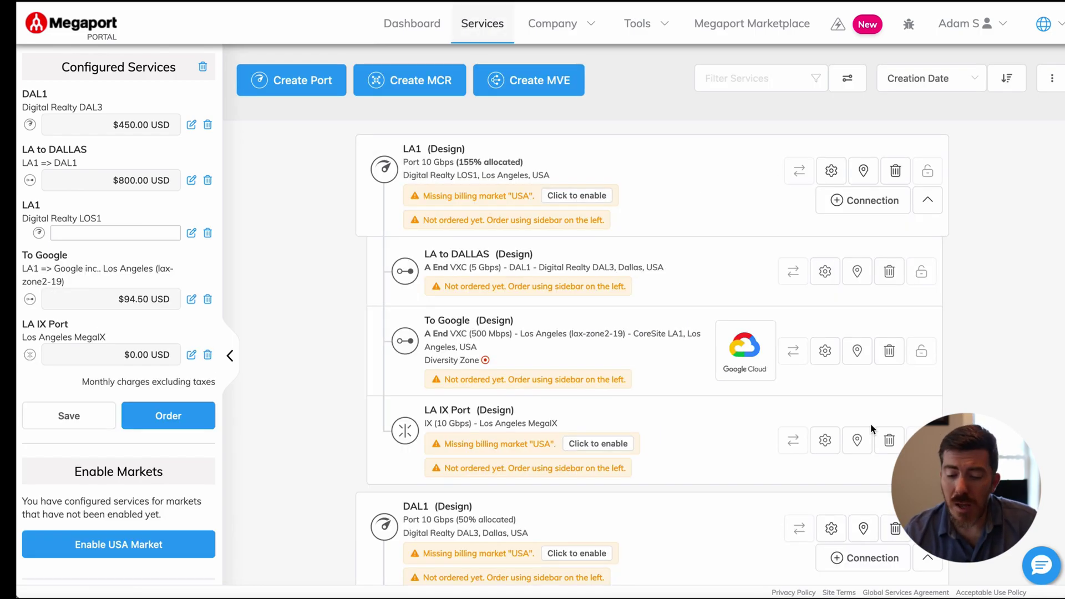